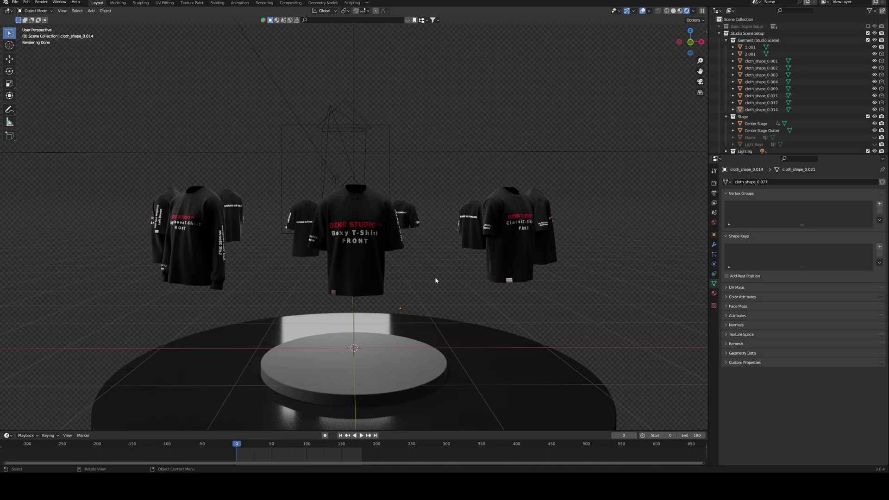
middle_drag(472, 278, 441, 283)
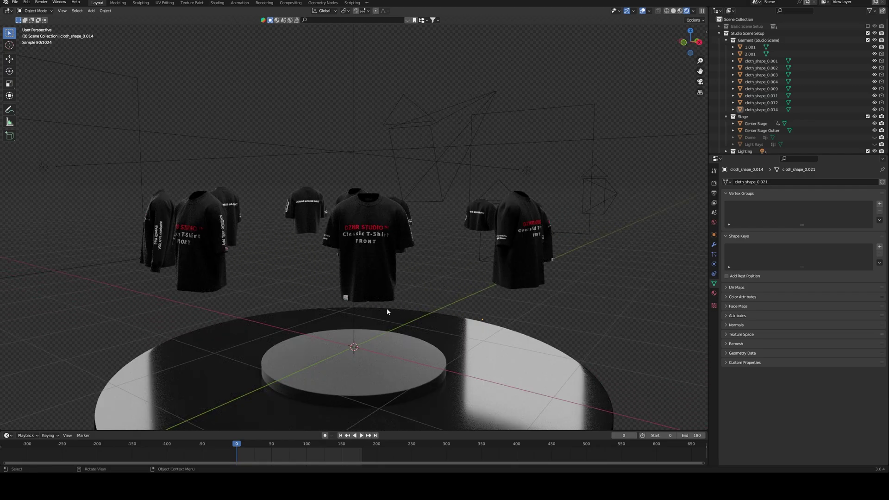
middle_drag(313, 314, 381, 313)
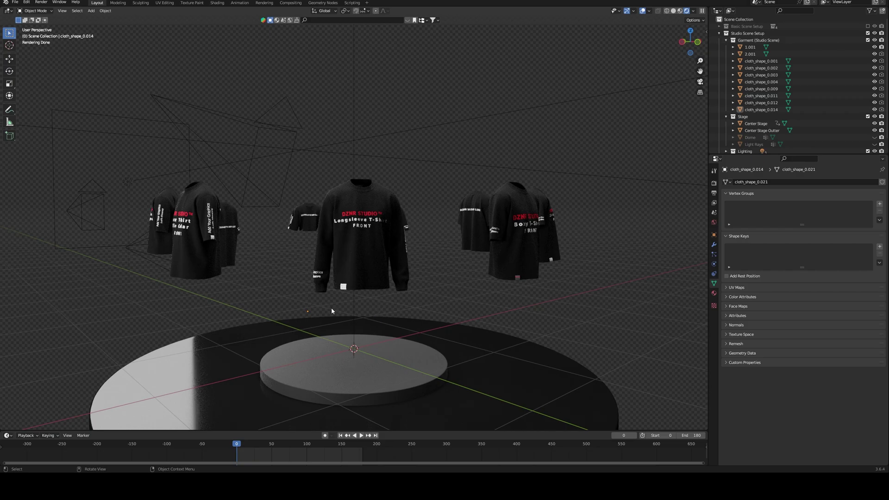
mouse_move(317, 310)
middle_down()
mouse_move(360, 315)
mouse_move(330, 319)
middle_up()
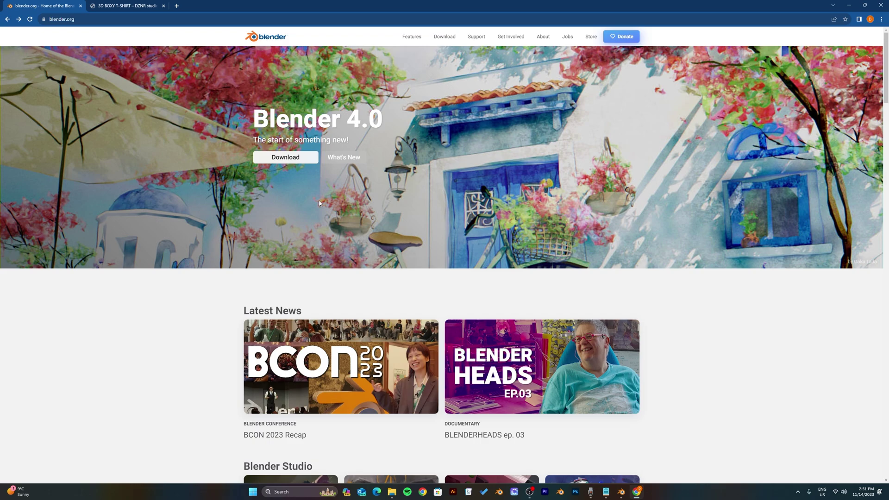
Open the Blender 4.0 download page, then review the feature descriptions on the 3D Boxy T-Shirt product page
click(262, 158)
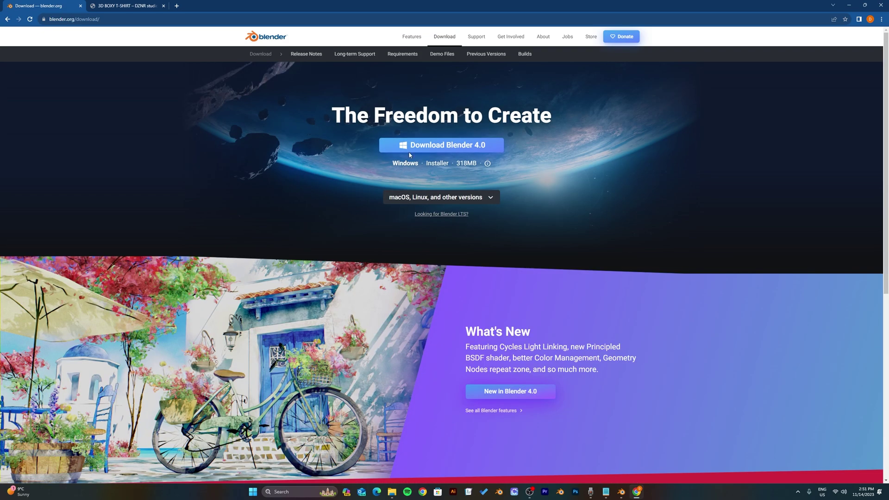
key(ctrl+Tab)
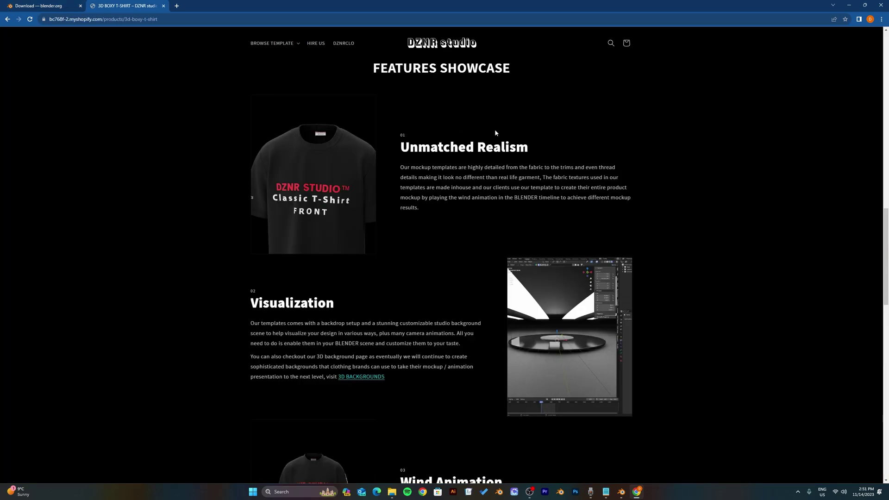
scroll(494, 130, down, 5)
scroll(491, 158, down, 5)
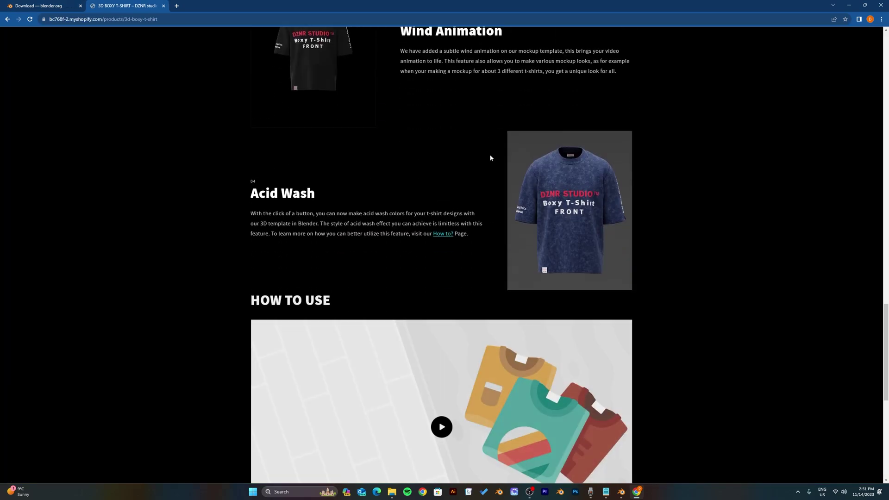
scroll(490, 157, up, 3)
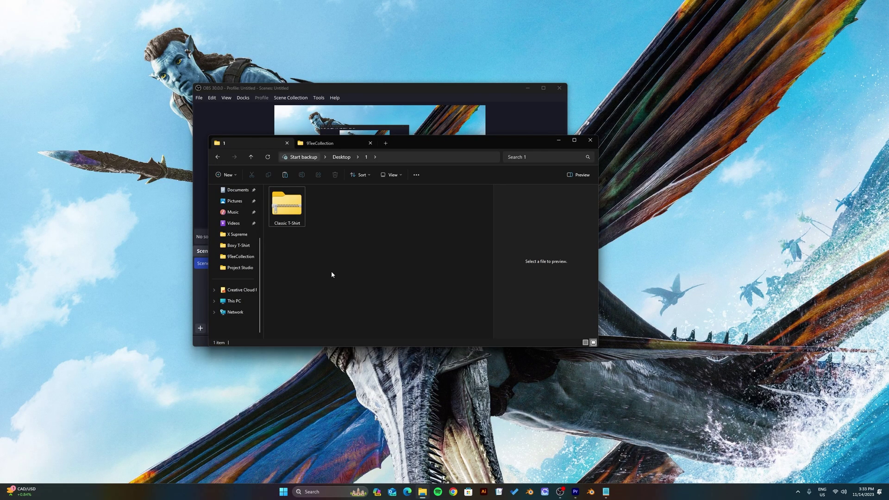
Extract the Classic T-Shirt archive into its own folder and open the extracted folder
click(293, 213)
right_drag(285, 211, 350, 210)
mouse_move(385, 216)
click(445, 223)
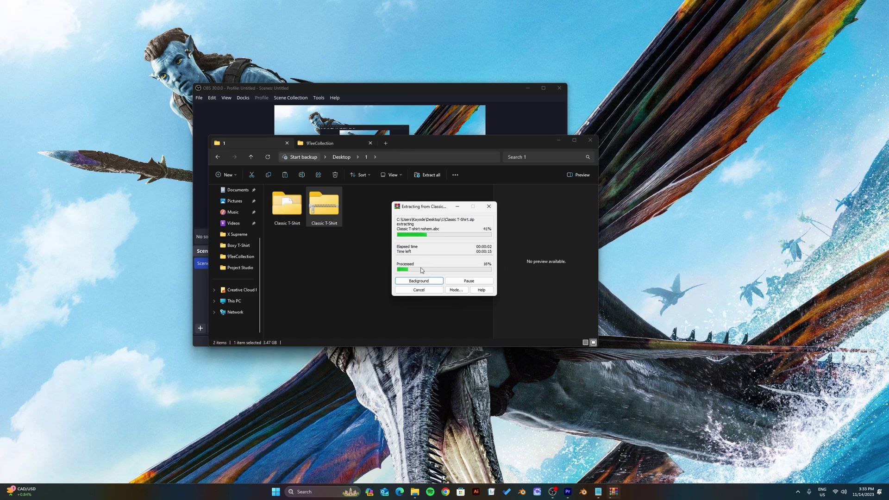
double_click(290, 207)
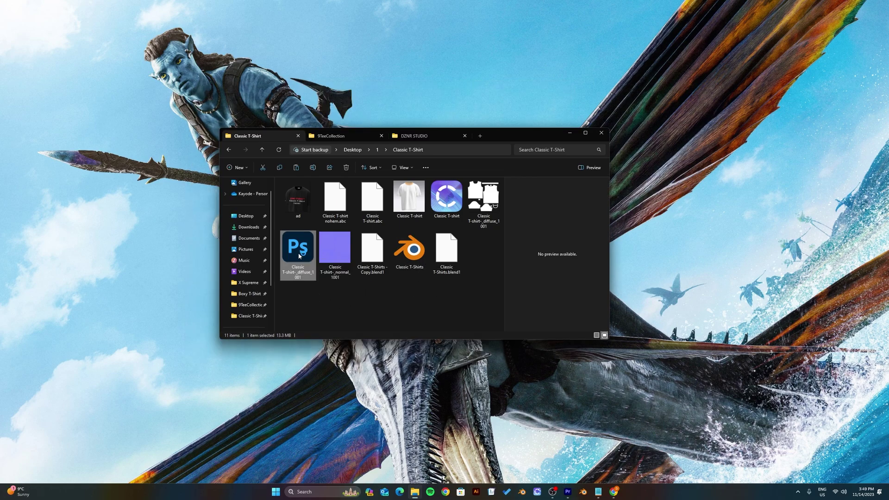
Open the Classic T-shirt diffuse PSD template in Photoshop and hide the Info Layer group
double_click(299, 257)
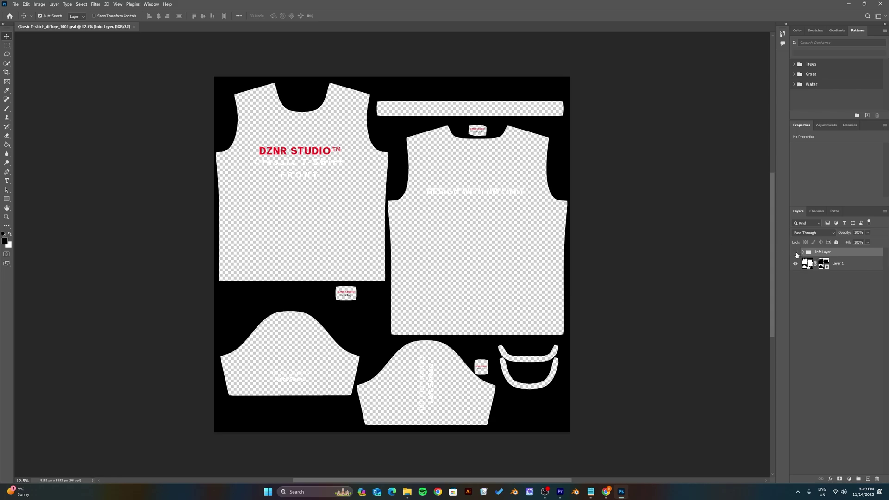
click(796, 253)
Place the PRINT LOGO_DESATURATION image from the DZNR STUDIO folder on the chest of the shirt's front panel
click(410, 494)
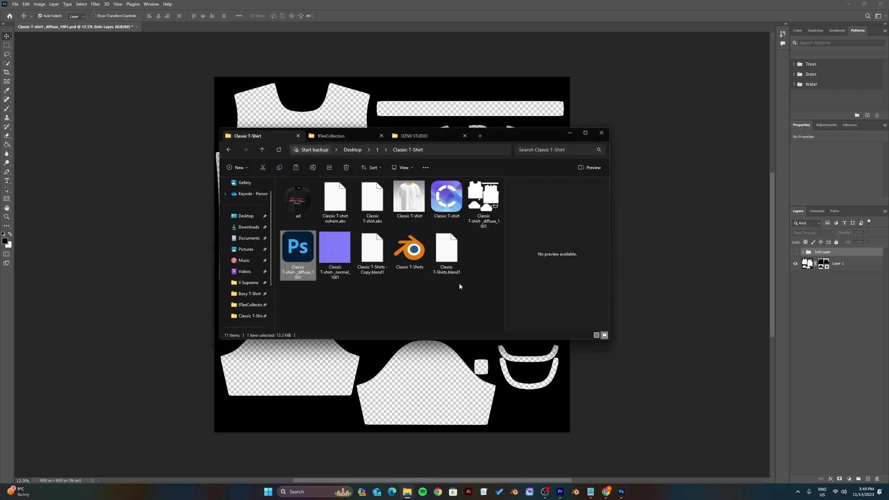
click(431, 135)
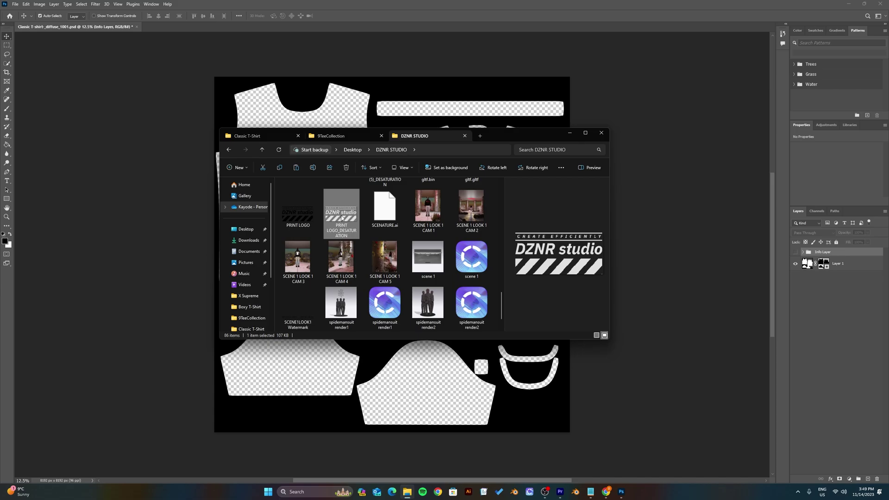
drag(386, 259, 280, 115)
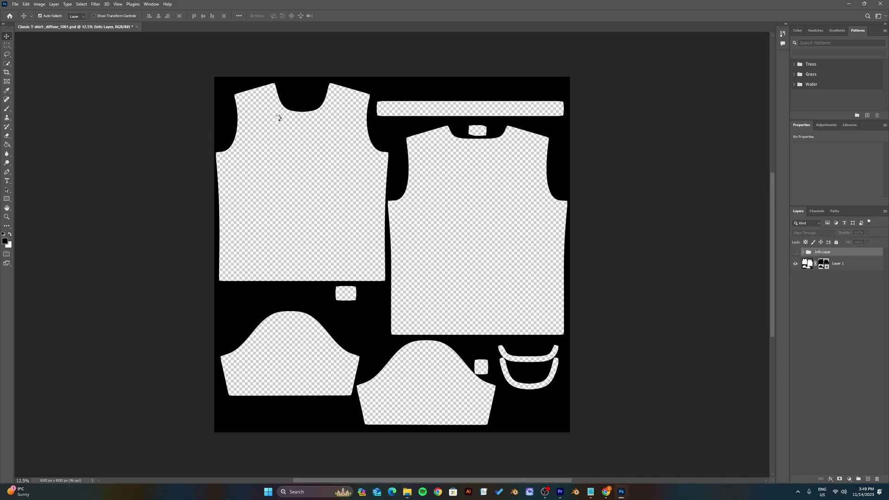
drag(393, 258, 317, 178)
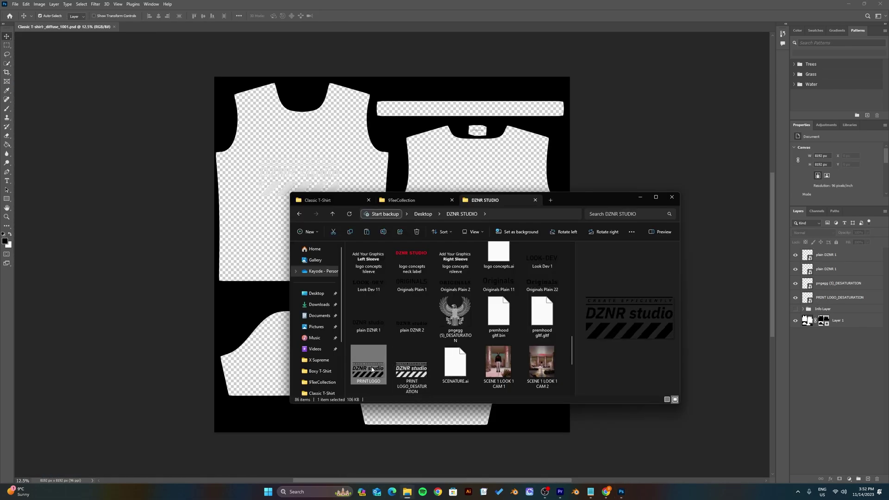
Place the PRINT LOGO image in the template and scale it to about 220 px wide to fit the small square tag beside the sleeve
drag(373, 369, 443, 408)
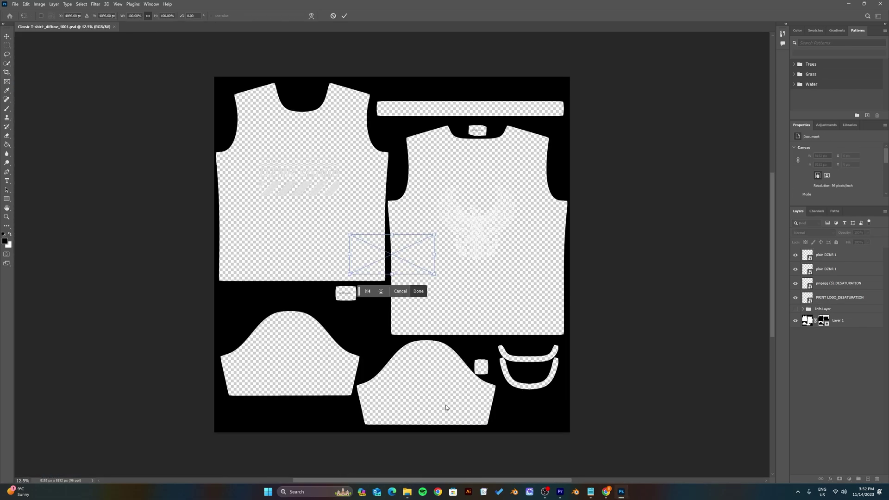
drag(399, 274, 488, 356)
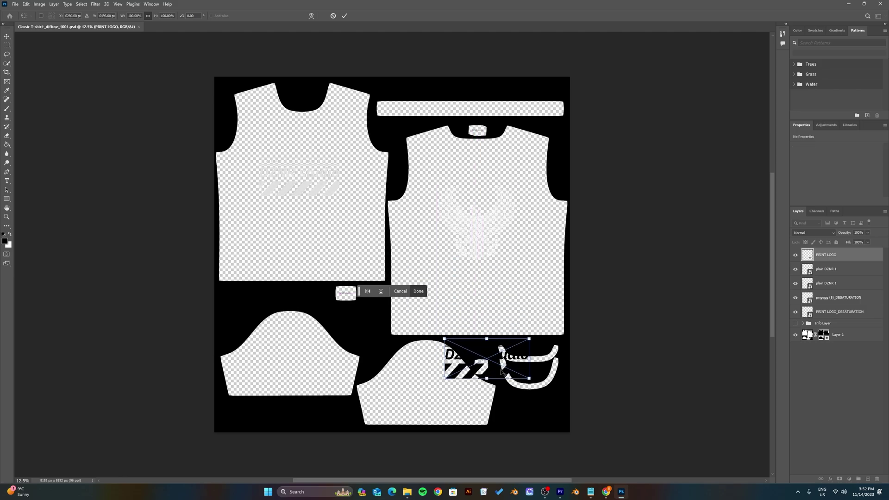
alt+scroll(502, 373, up, 5)
alt+scroll(502, 373, down, 2)
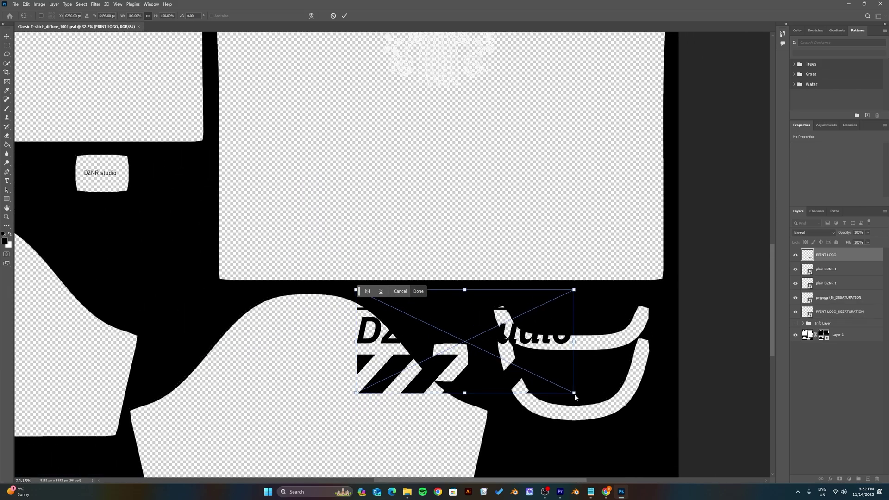
drag(575, 394, 452, 363)
click(417, 291)
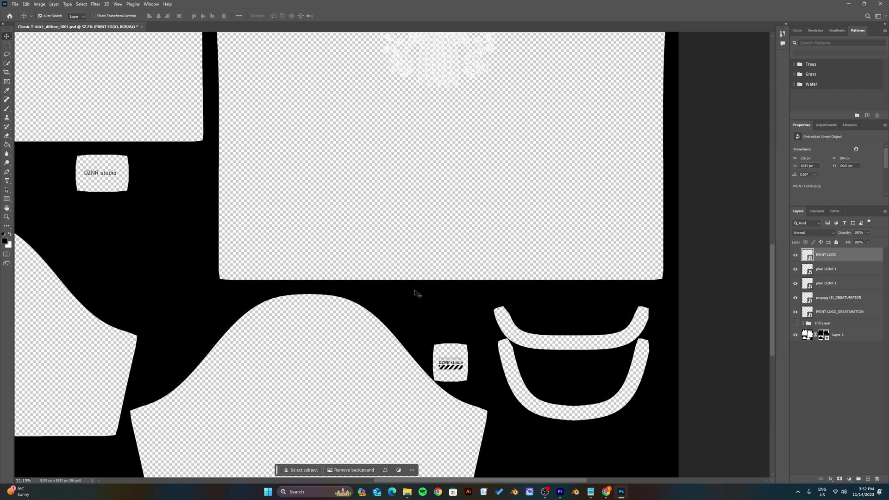
Save the diffuse PSD with the placed graphics and close Photoshop
alt+scroll(384, 332, down, 5)
key(ctrl+s)
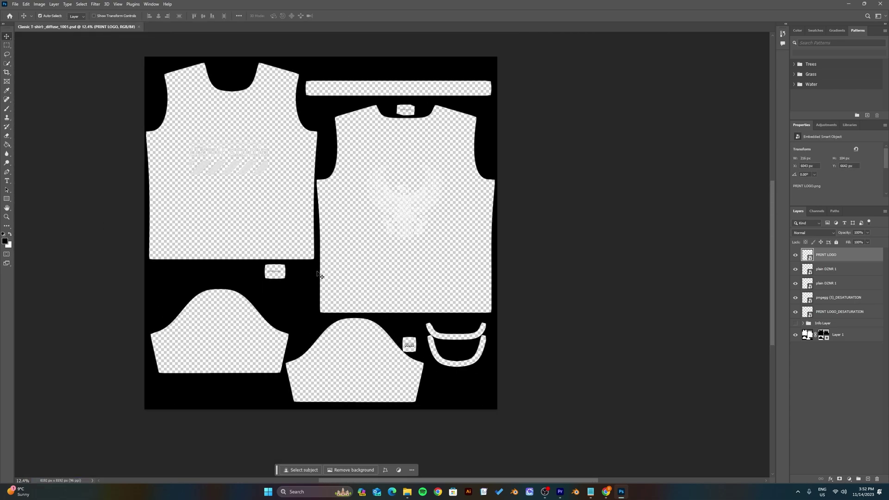
click(886, 4)
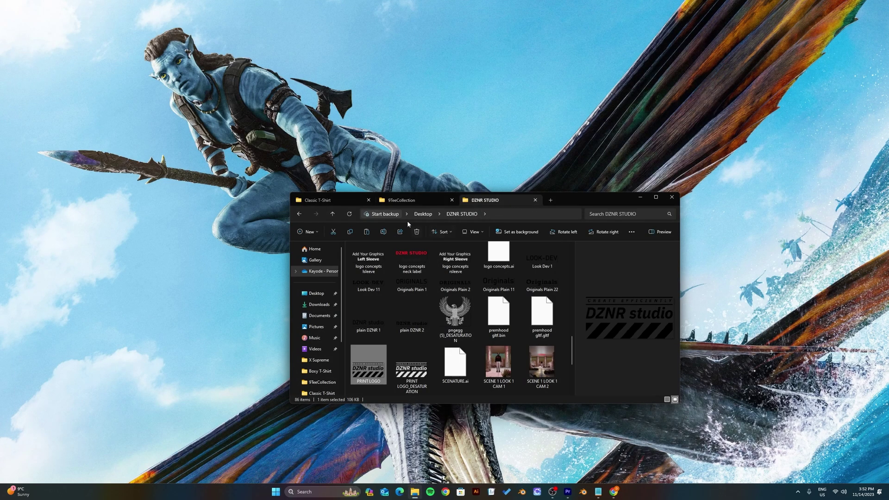
Open the Classic T-Shirts Blender file from the Classic T-Shirt folder and switch the viewport to rendered shading
click(343, 200)
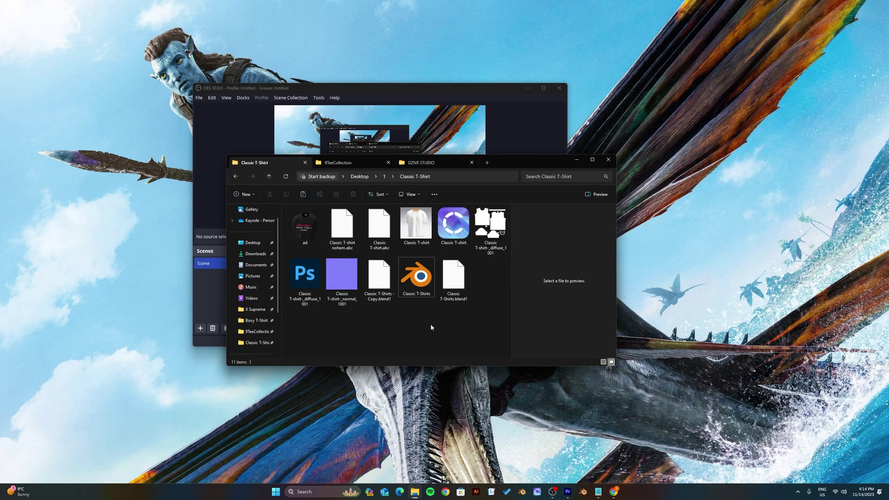
double_click(422, 281)
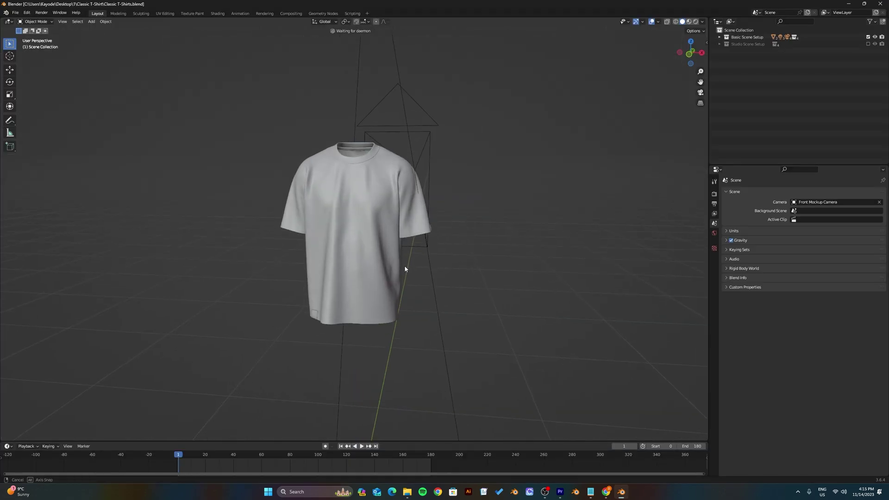
middle_drag(405, 269, 408, 271)
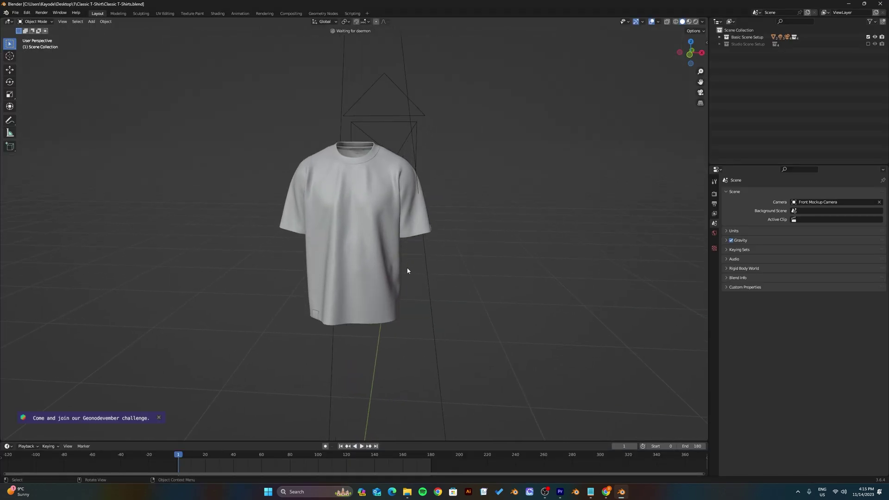
click(697, 22)
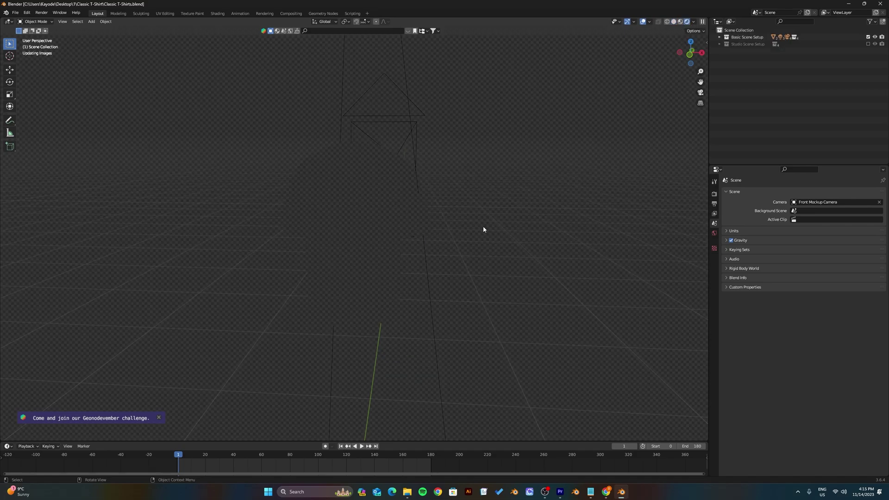
Examine the rendered T-shirt from several angles and distances to check the logo, sleeve and label placement
middle_drag(423, 234, 394, 238)
scroll(432, 246, up, 3)
scroll(394, 238, down, 4)
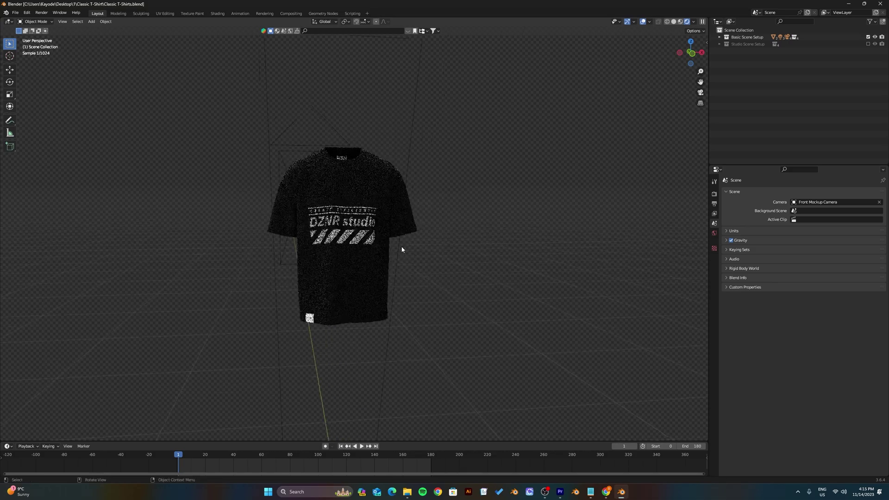
scroll(402, 249, up, 2)
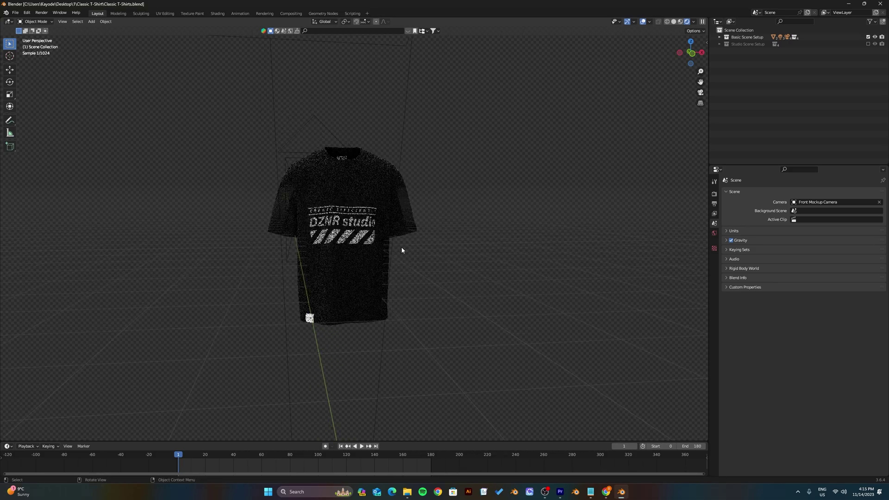
middle_drag(402, 250, 380, 236)
scroll(380, 237, up, 3)
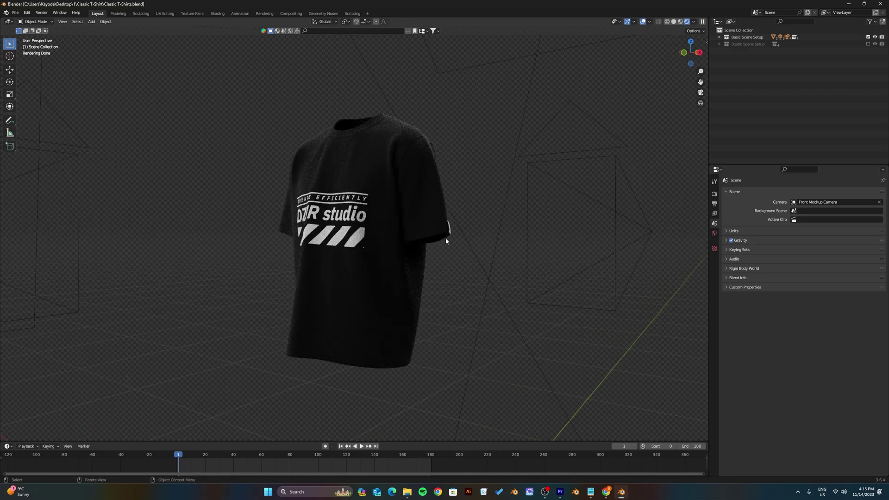
middle_drag(444, 250, 466, 254)
scroll(462, 252, down, 2)
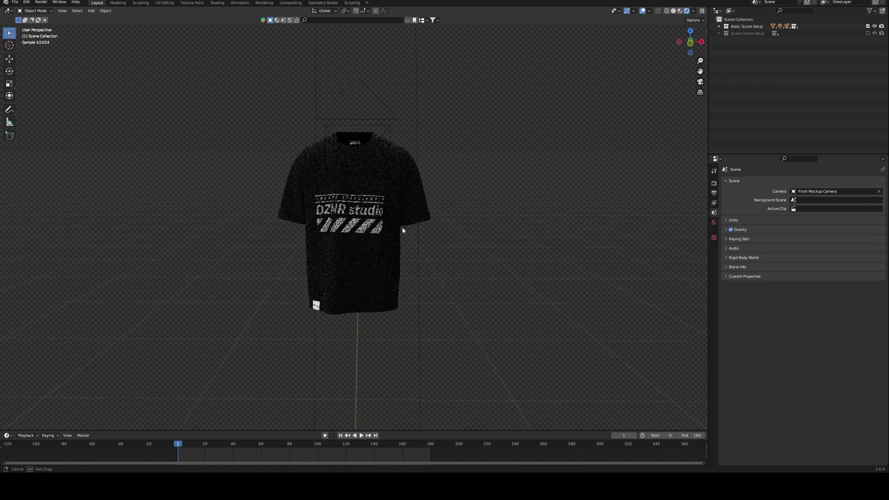
scroll(401, 230, up, 1)
scroll(400, 230, up, 2)
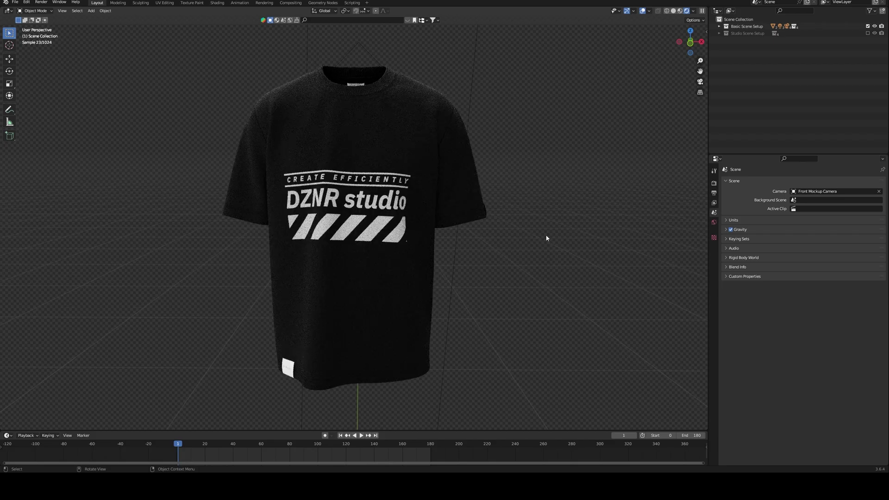
scroll(491, 242, down, 1)
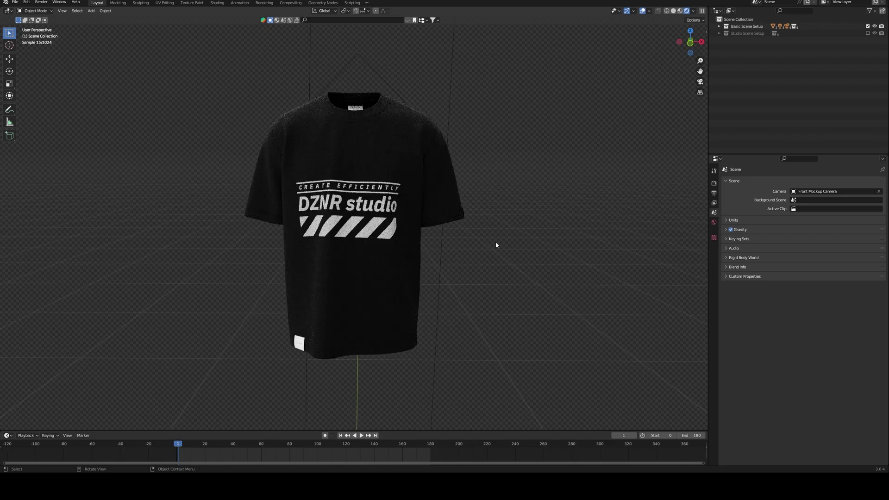
Select the T-shirt and, in Classic T-Shirt Material, set T-Shirt Color to black with value 0 and Wash Color to dark grey with value 0.107
click(351, 227)
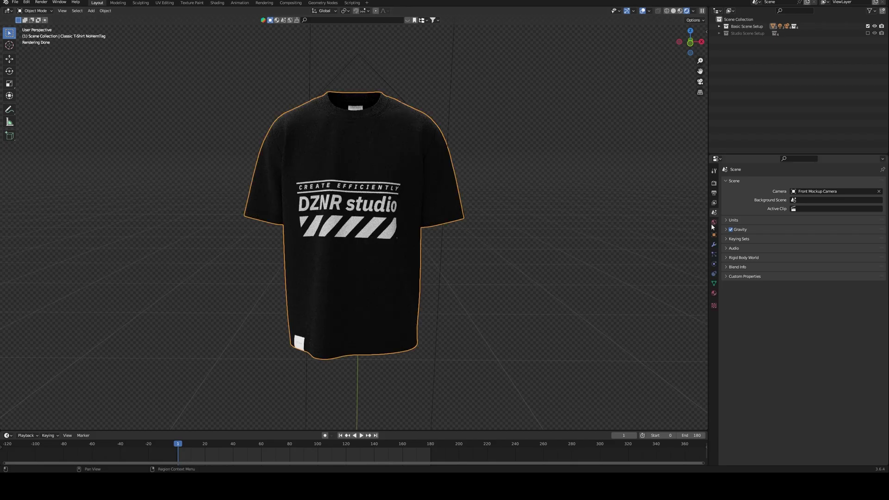
click(715, 293)
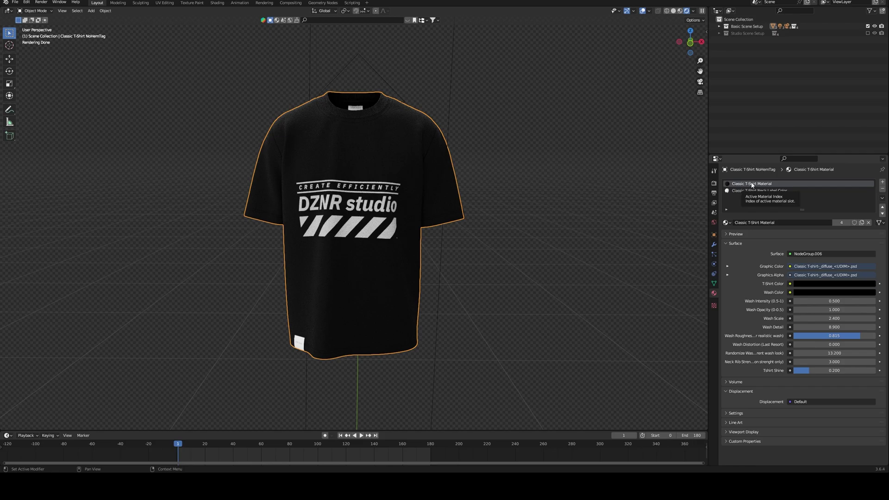
click(814, 285)
mouse_move(870, 234)
mouse_down()
mouse_move(871, 204)
mouse_move(870, 223)
mouse_move(840, 211)
mouse_move(870, 234)
mouse_up()
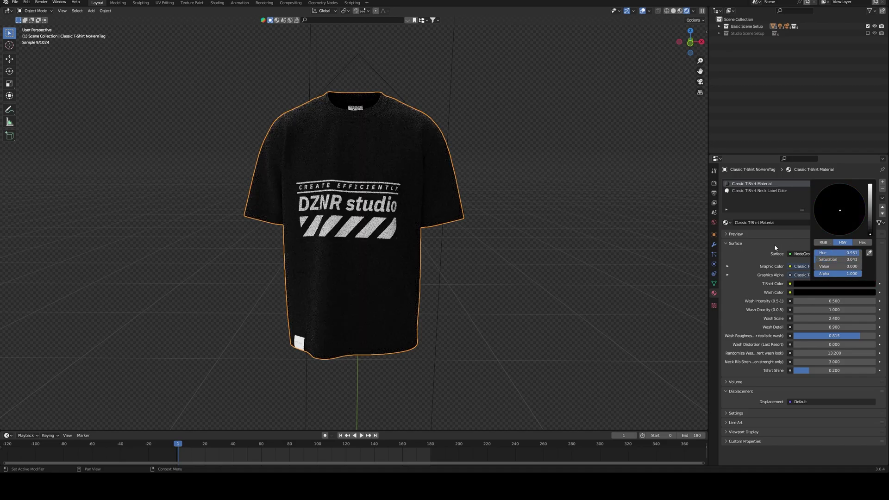
click(822, 295)
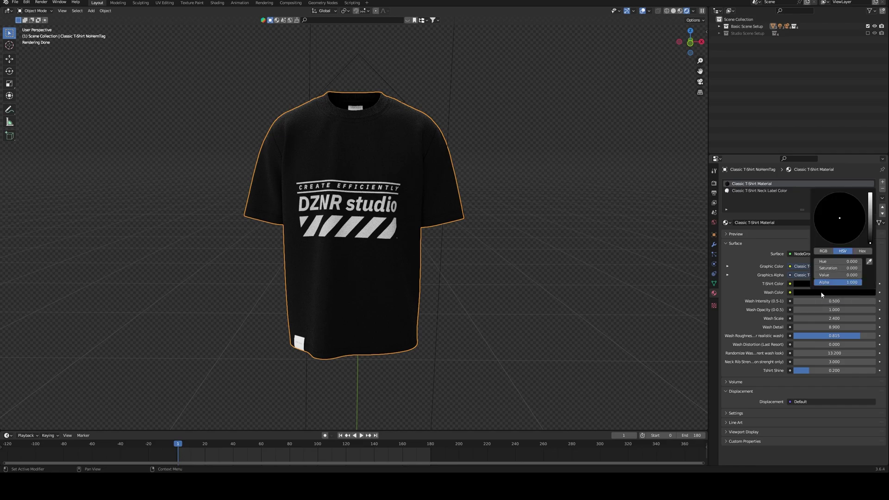
drag(870, 234, 871, 225)
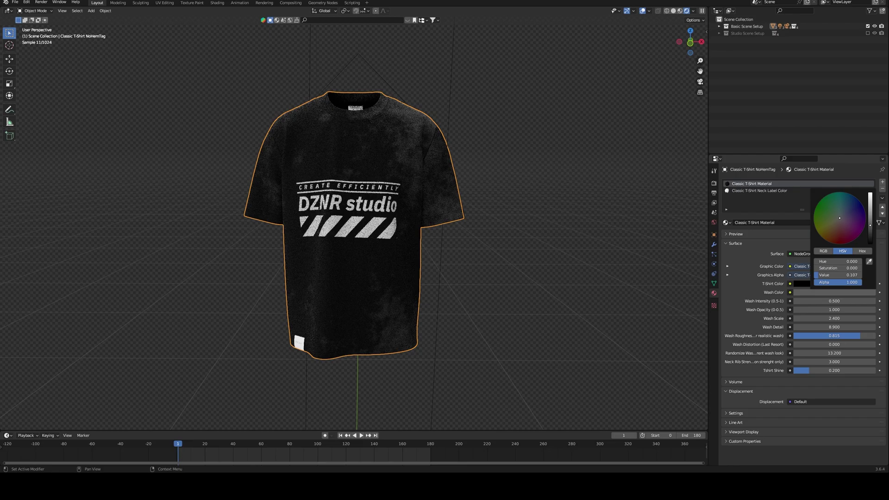
Display the T-shirt's Wash Color as a hex code and keep its current value
click(864, 252)
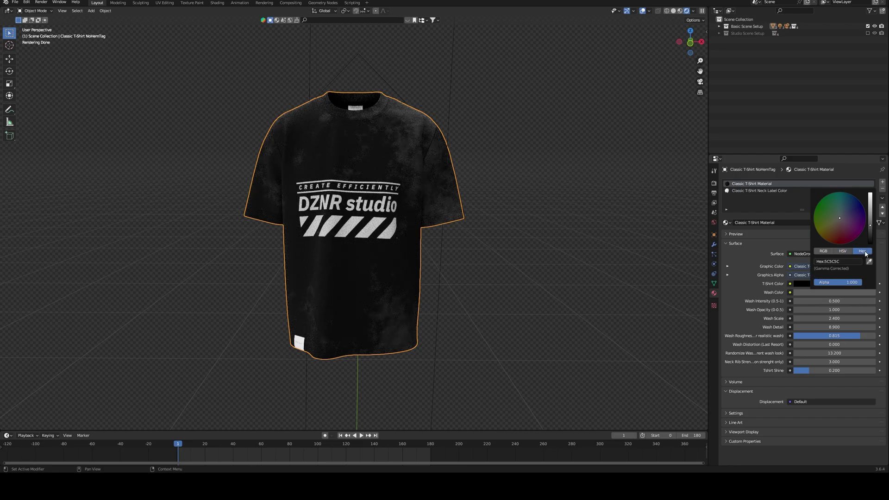
click(844, 261)
key(Return)
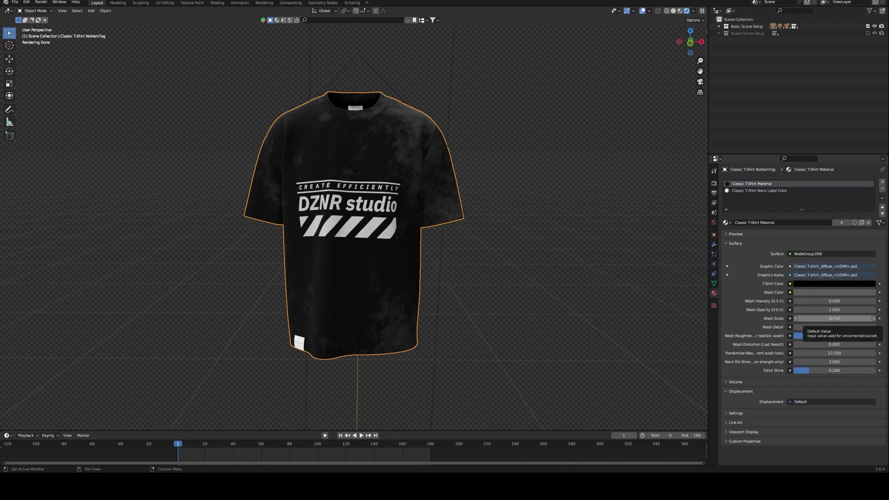
In Classic T-Shirt Material, set Wash Scale to 7, Wash Detail to 14.3 and the wash roughness to 0.954
drag(831, 318, 876, 319)
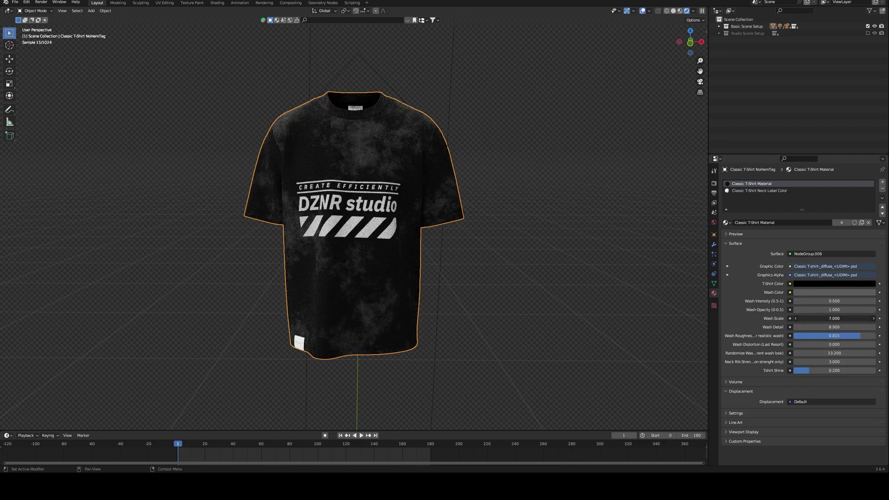
drag(818, 327, 851, 336)
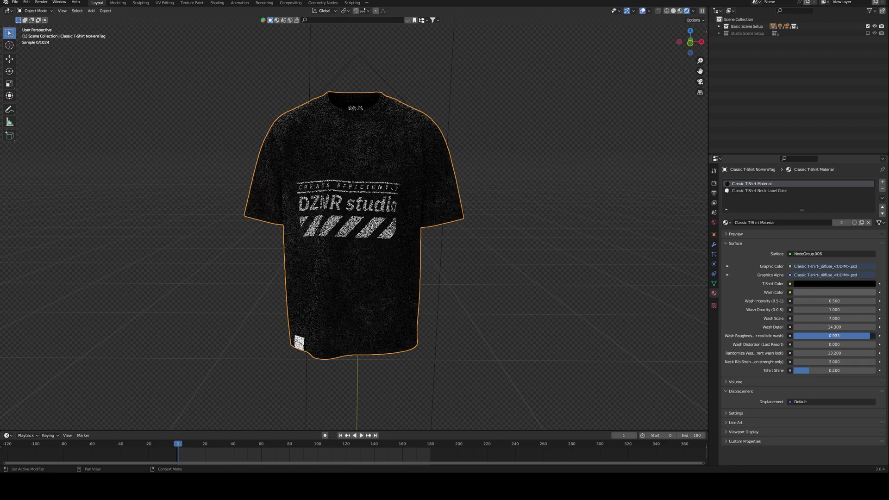
drag(871, 335, 871, 336)
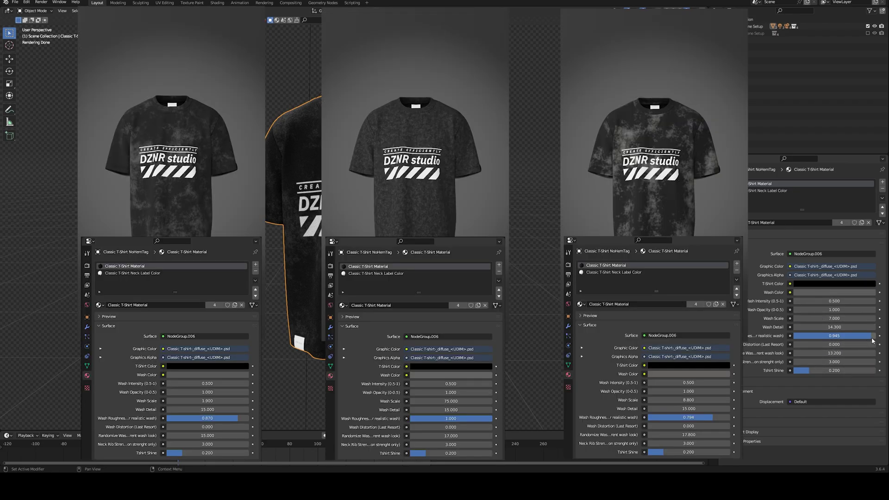
drag(863, 335, 864, 336)
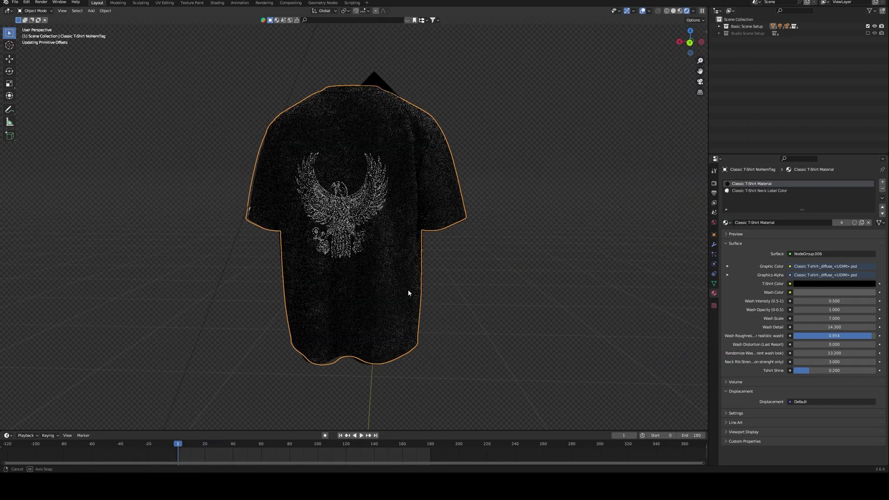
Check the shirt's front and back, and shift the Wash Color to a slightly warm mid grey
scroll(403, 292, up, 5)
middle_drag(403, 292, 460, 304)
right_click(460, 302)
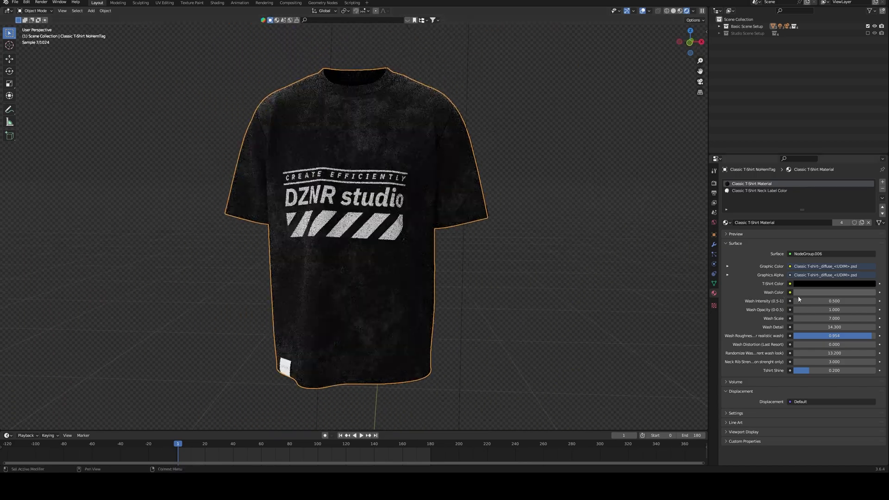
click(820, 293)
drag(870, 234, 871, 216)
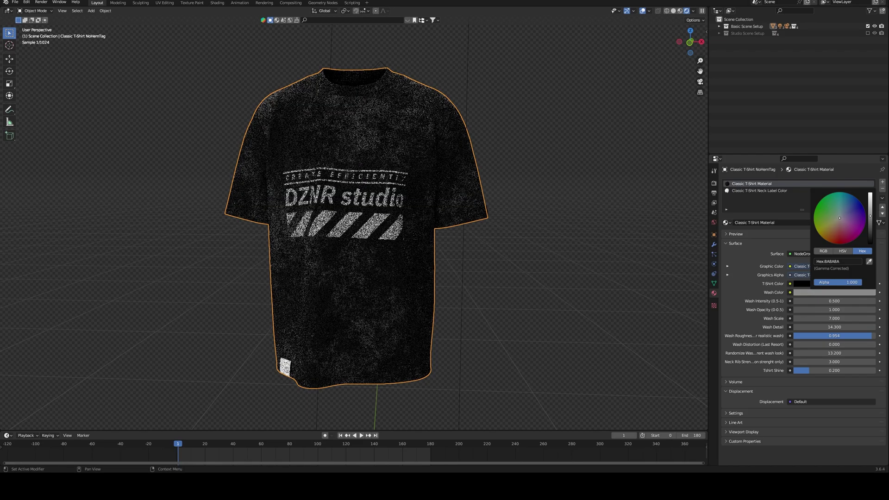
drag(840, 218, 839, 219)
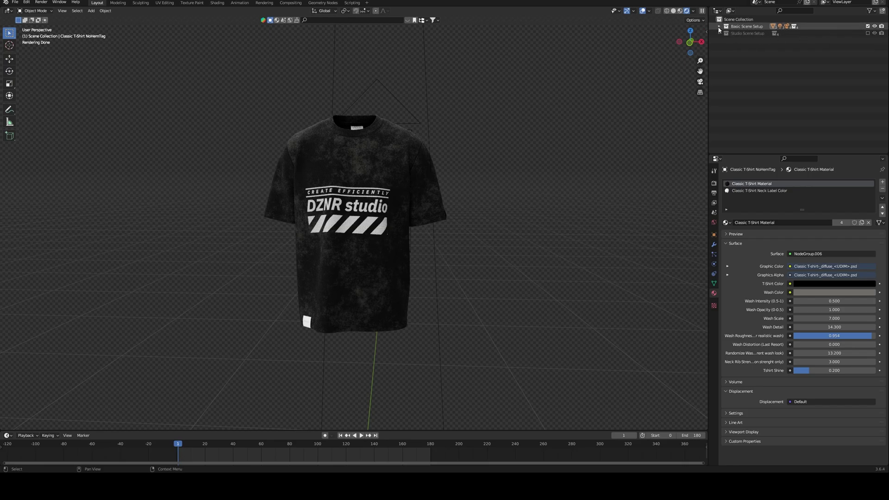
In Basic Scene Setup, exclude the No-Background collection and include the Backdrop collection
click(720, 26)
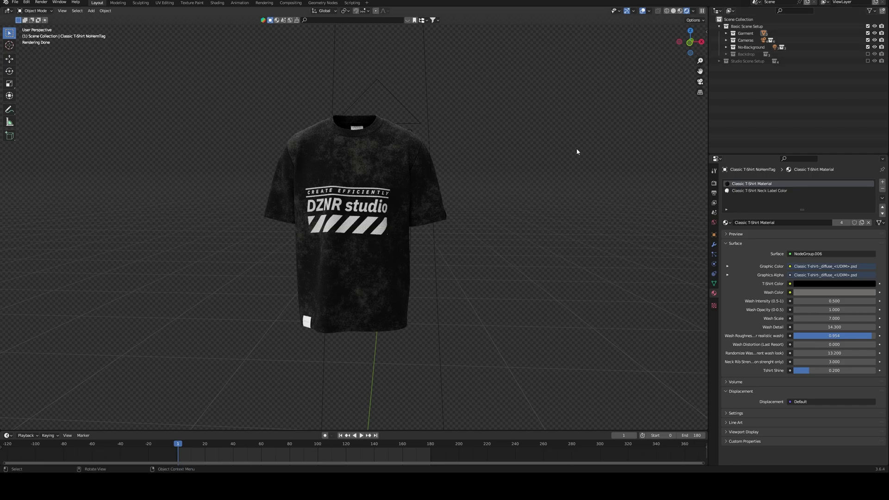
click(867, 46)
click(868, 53)
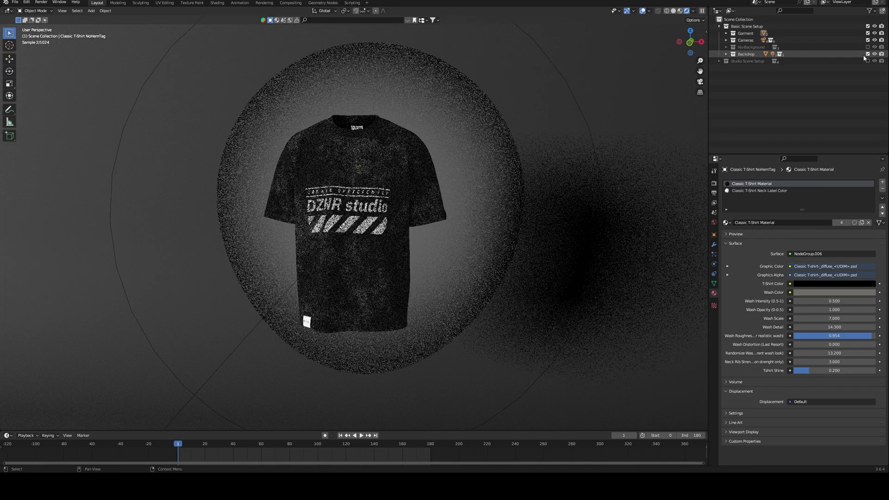
scroll(505, 247, down, 2)
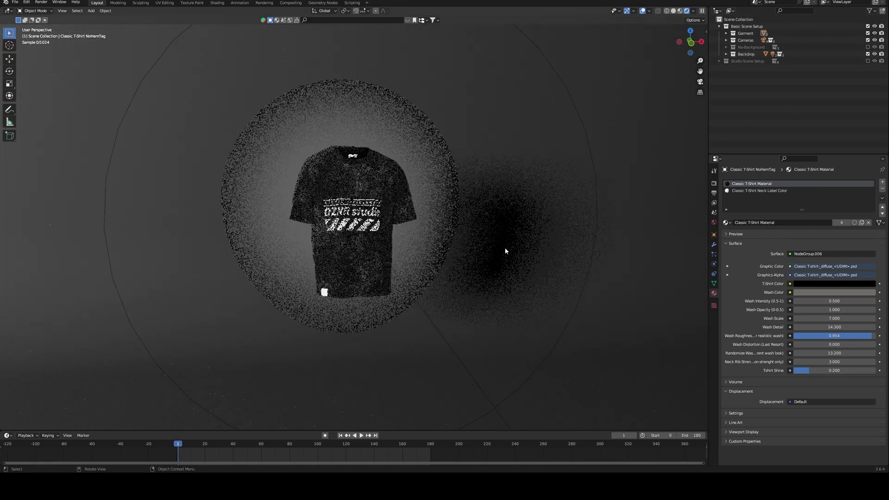
scroll(552, 243, up, 2)
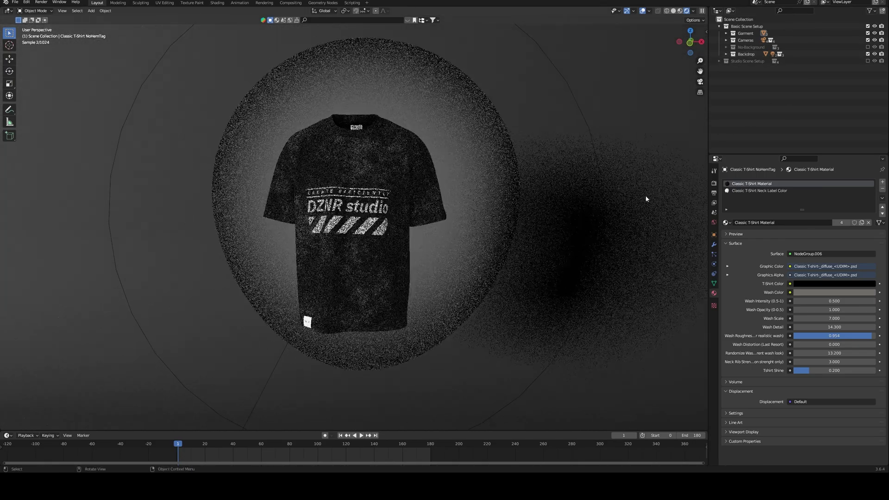
Exclude Basic Scene Setup, include Studio Scene Setup and inspect the T-shirt in the studio environment
click(719, 26)
click(868, 26)
click(868, 34)
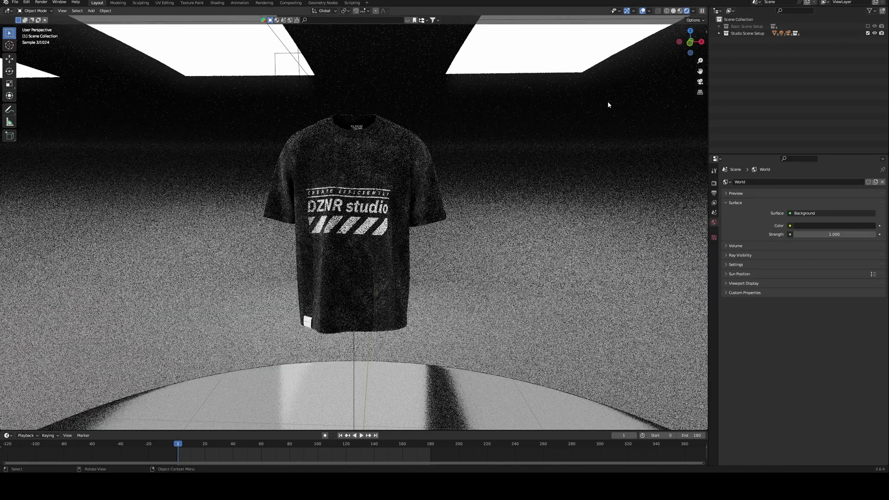
scroll(441, 213, down, 3)
middle_drag(442, 213, 434, 251)
middle_drag(513, 214, 451, 225)
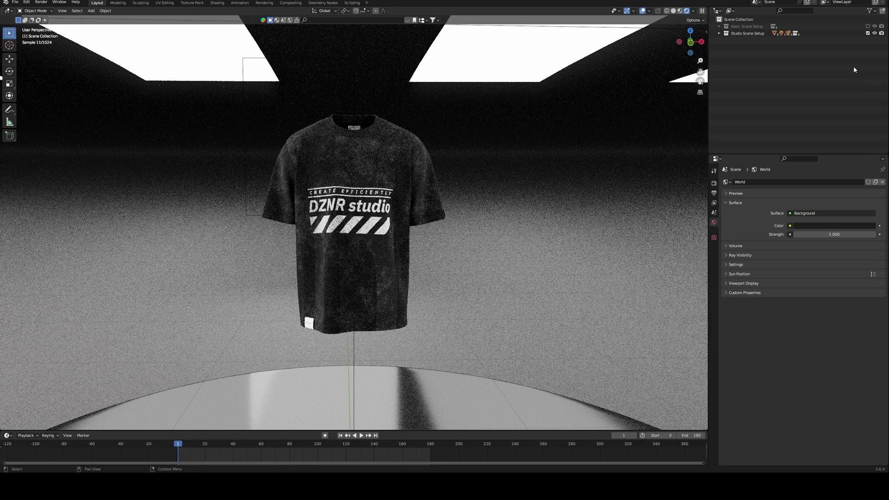
Switch back from Studio Scene Setup to Basic Scene Setup, excluding Backdrop and including No-Background
click(869, 33)
click(868, 26)
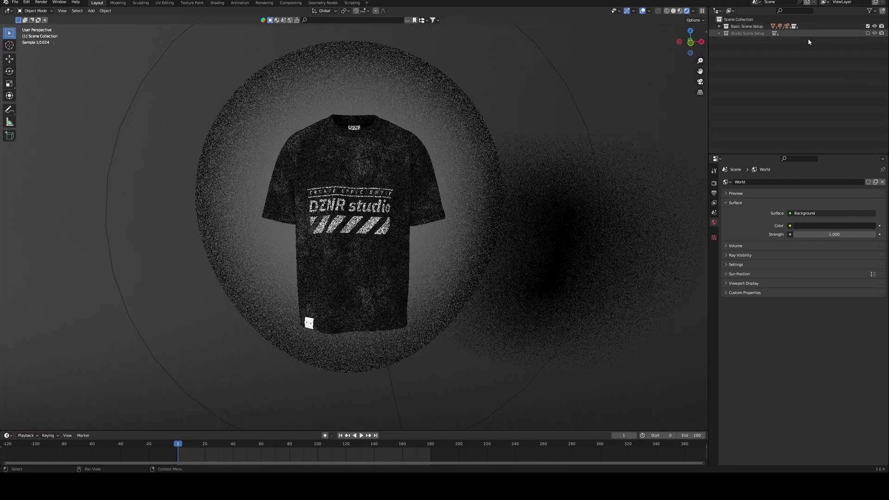
click(719, 27)
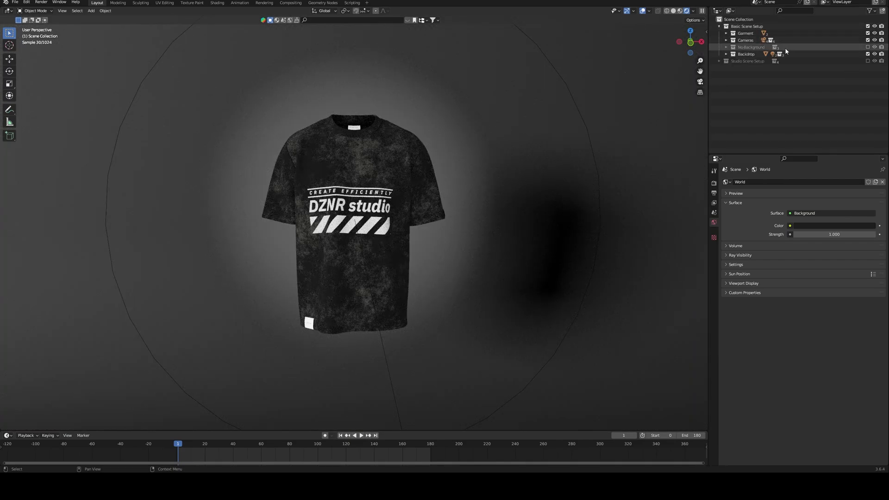
click(868, 54)
click(868, 47)
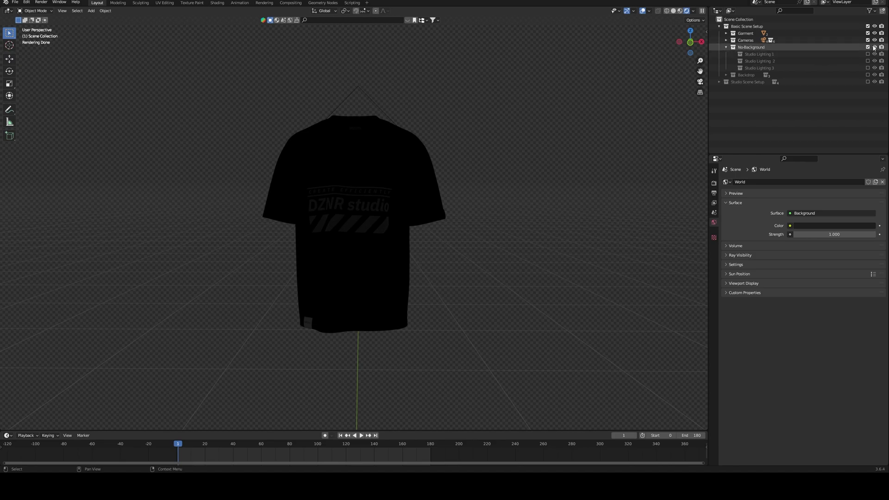
Try the Studio Lighting 1 and 2 collections under No-Background, leaving only Studio Lighting 1 included
click(726, 47)
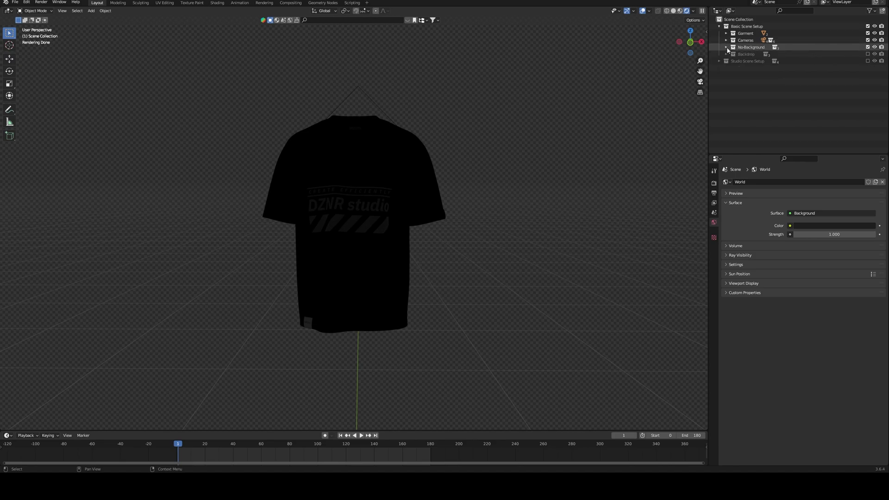
click(727, 48)
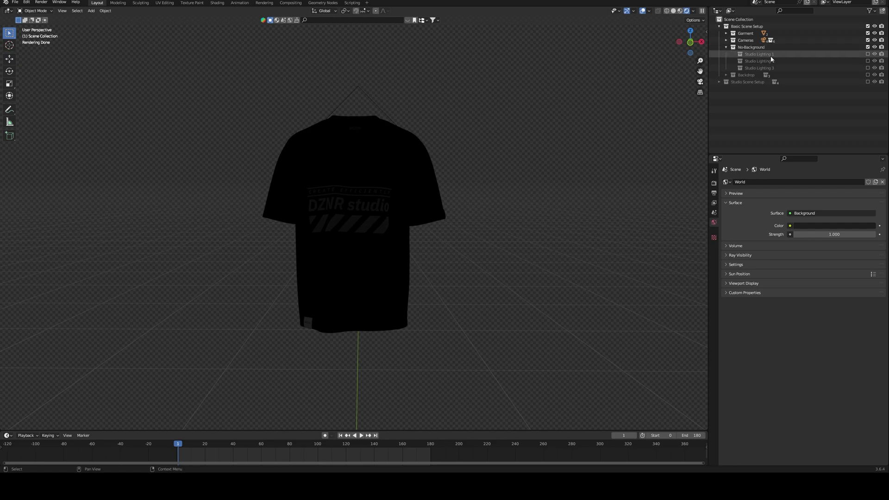
click(868, 54)
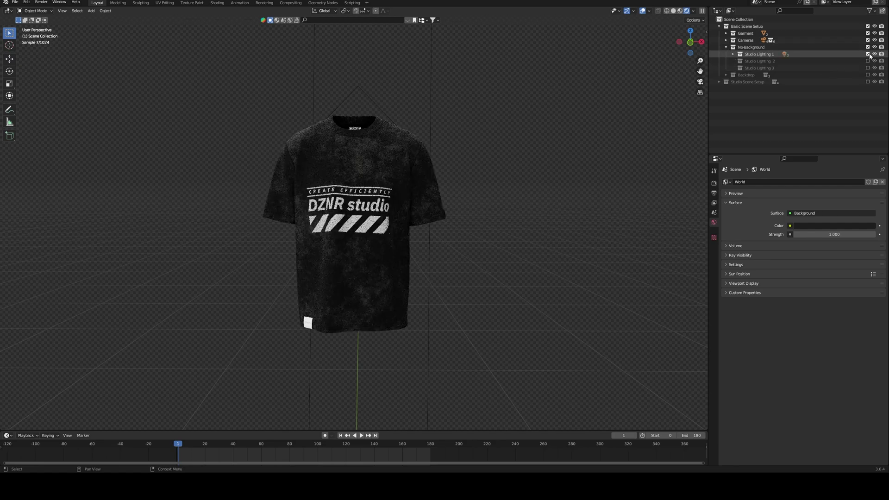
click(868, 55)
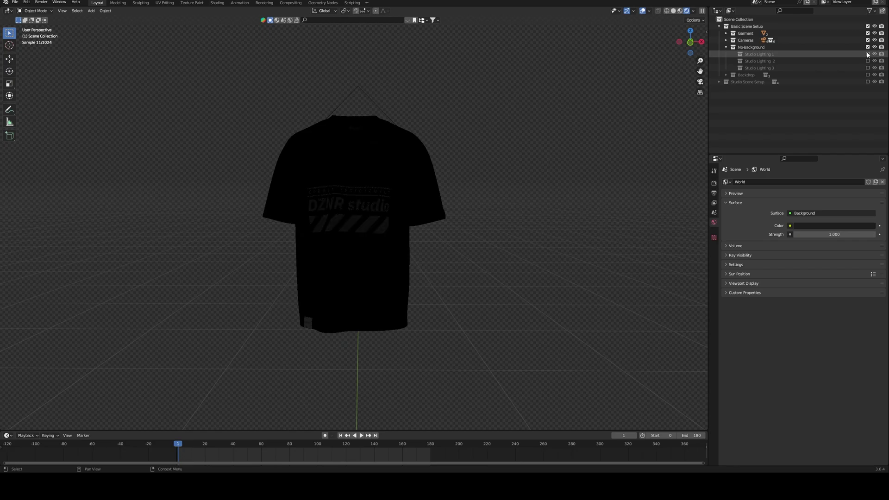
click(868, 54)
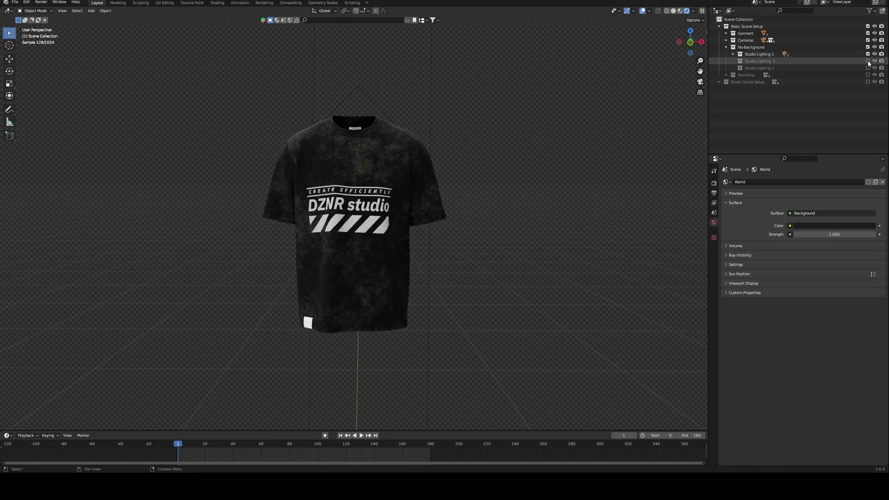
click(868, 62)
click(868, 62)
click(727, 47)
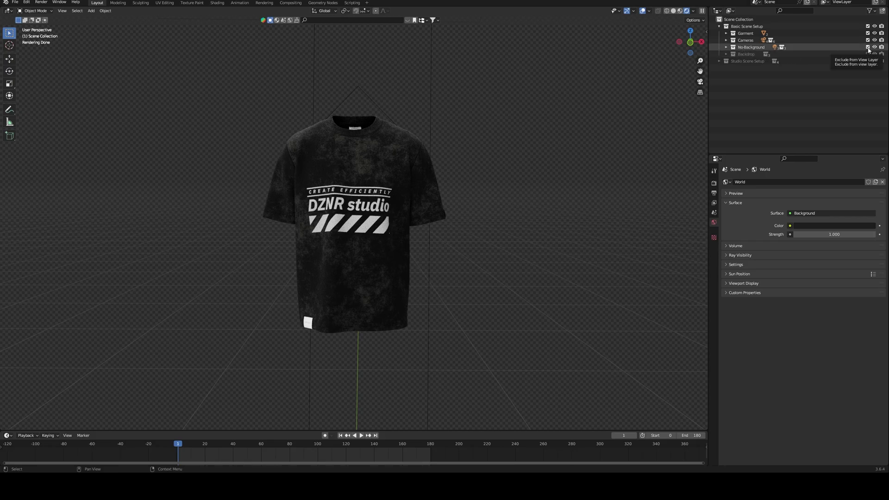
Exclude No-Background, include Backdrop, and inspect the T-shirt against the backdrop from several angles and distances
click(868, 47)
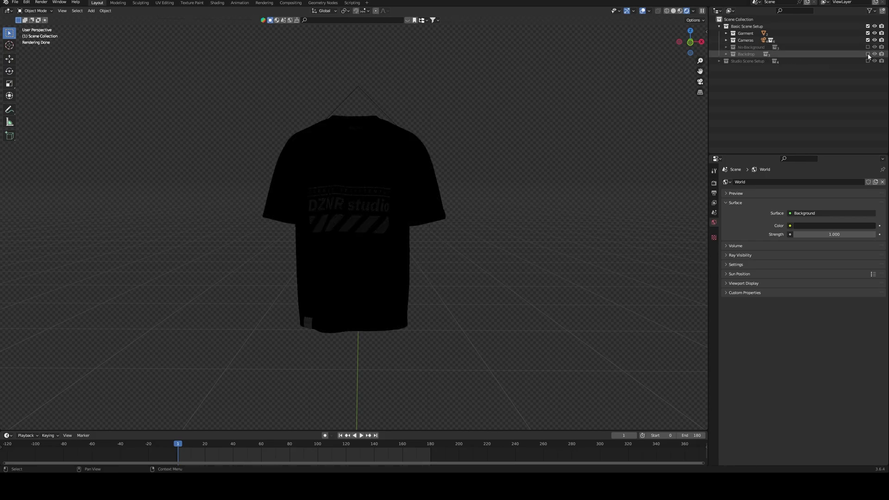
click(868, 54)
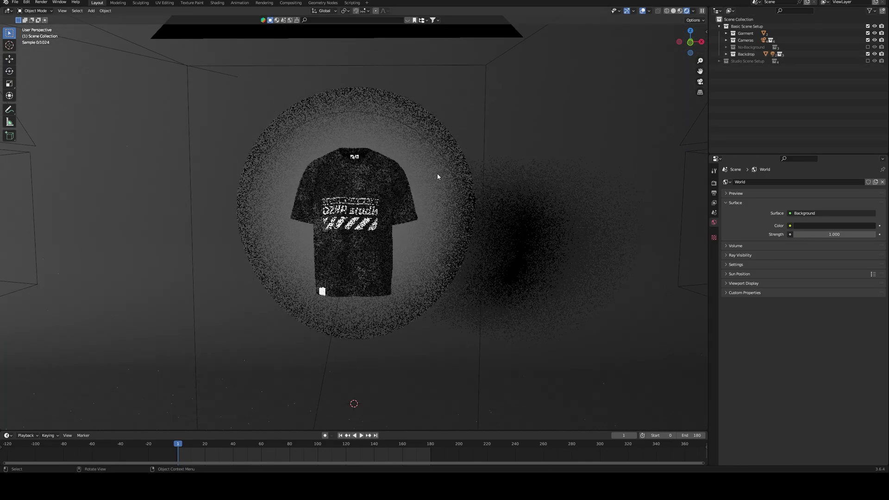
scroll(458, 198, down, 5)
middle_drag(459, 198, 391, 220)
scroll(376, 222, down, 4)
scroll(392, 220, up, 5)
middle_drag(486, 198, 468, 226)
scroll(434, 210, down, 4)
scroll(422, 223, up, 4)
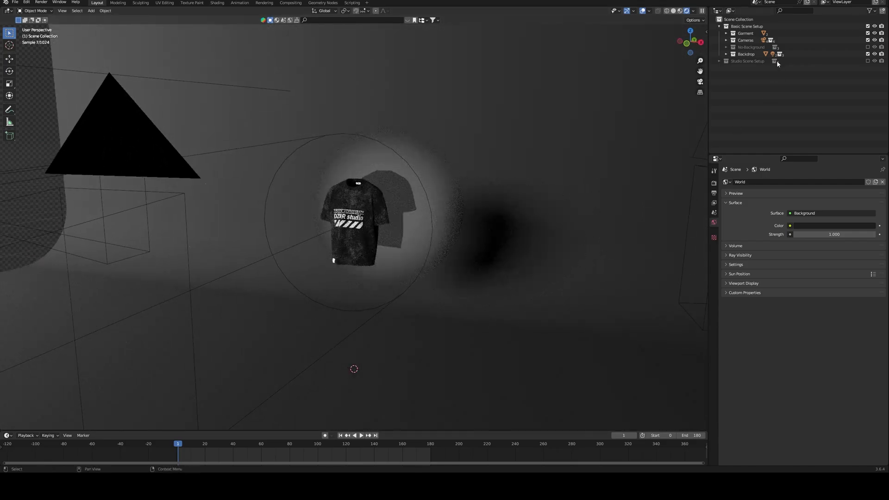
Try the second and third Studio Lighting (For BackDrop) collections one at a time, and return to the first one
click(726, 55)
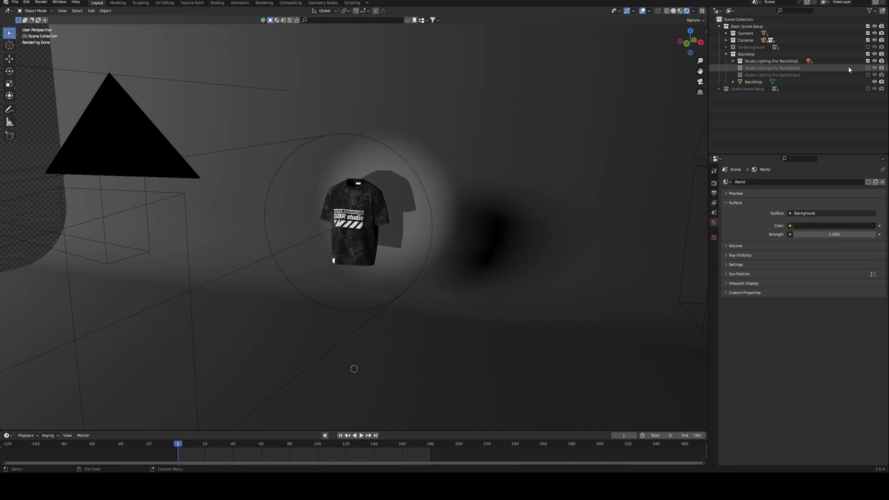
click(868, 61)
click(868, 68)
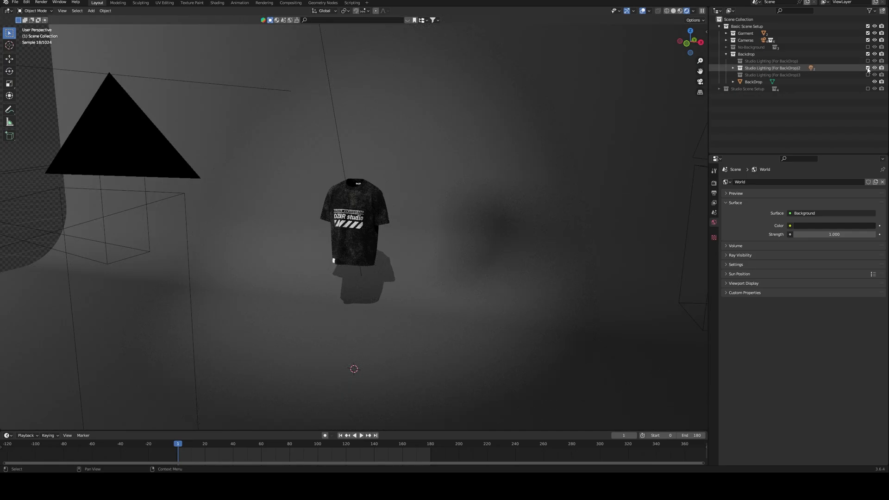
click(868, 67)
click(868, 74)
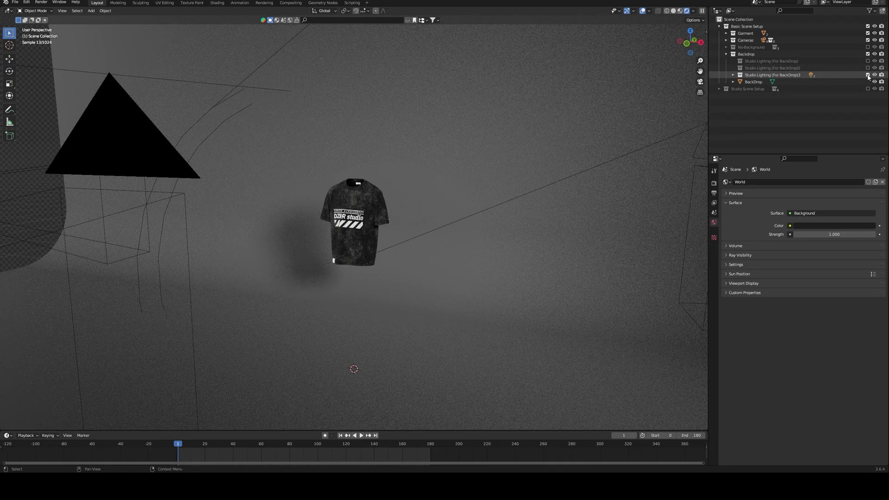
click(868, 74)
click(868, 61)
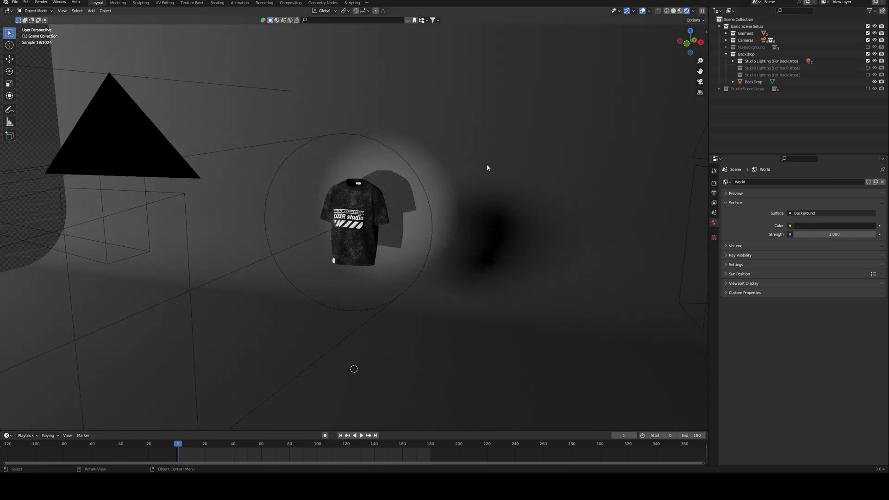
Select the backdrop, set its material's Base Color to dark bluish grey, hex 292A2E, and check the whole backdrop
click(535, 135)
click(837, 273)
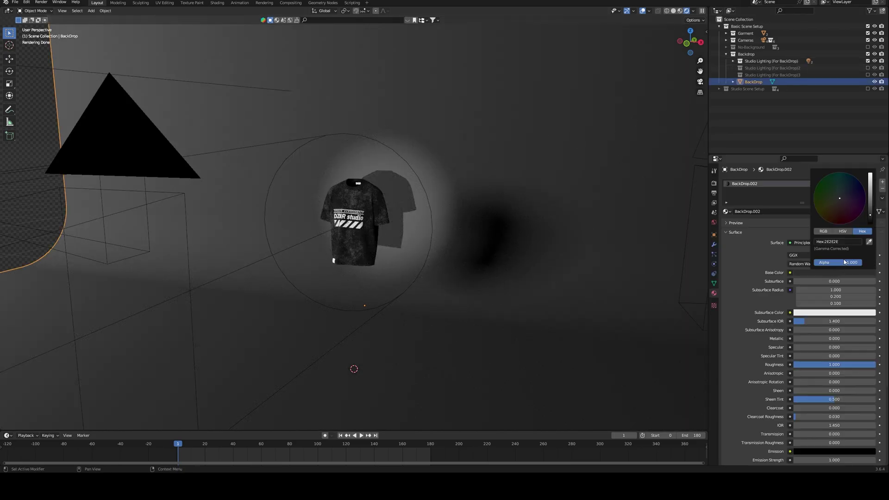
drag(845, 210, 840, 196)
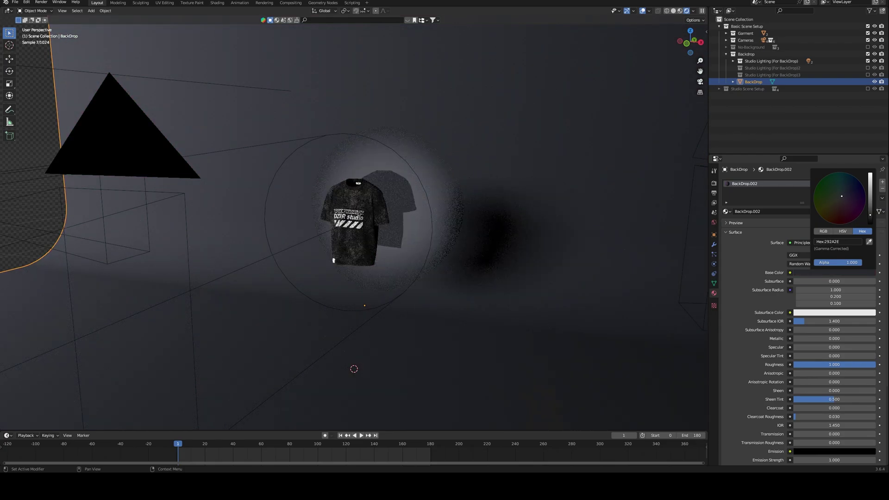
scroll(556, 139, down, 5)
scroll(548, 145, up, 4)
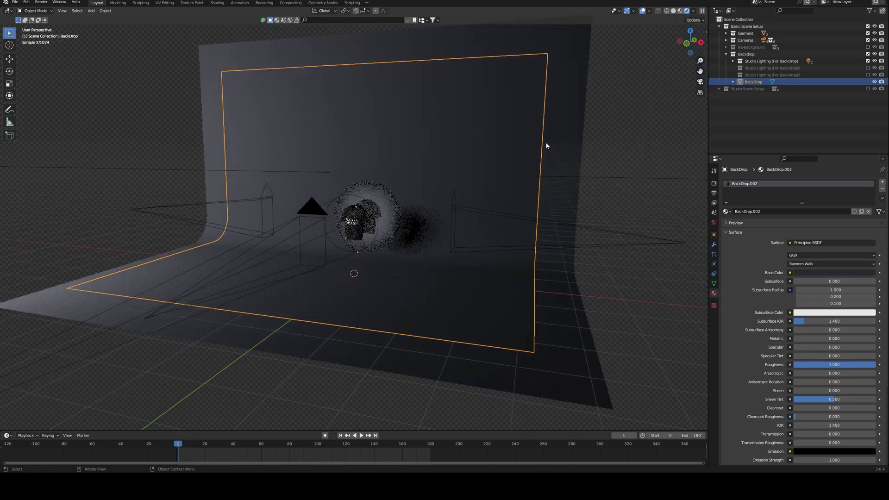
scroll(534, 174, down, 3)
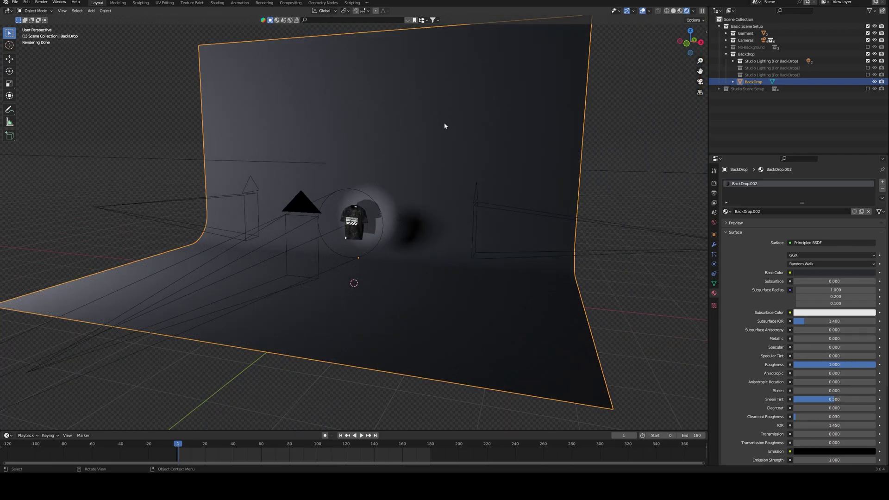
Select the Spotlight front light in the backdrop scene and inspect its beam on the T-shirt from far and near
click(822, 276)
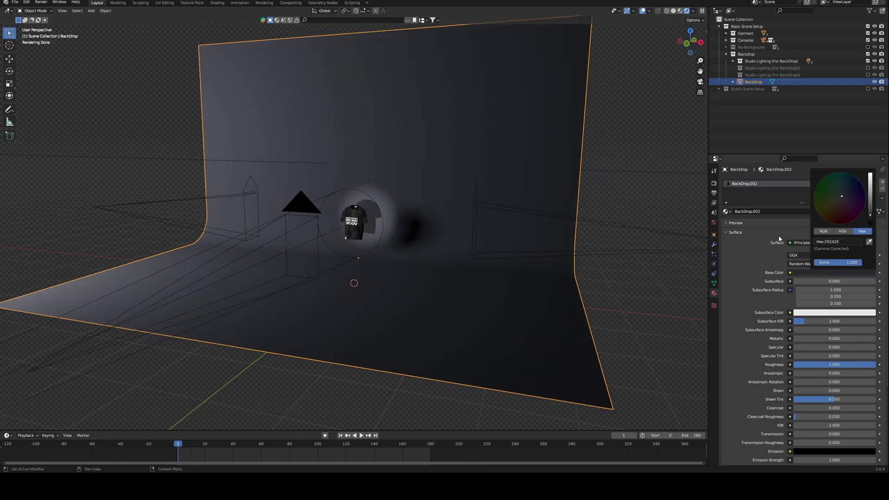
click(684, 169)
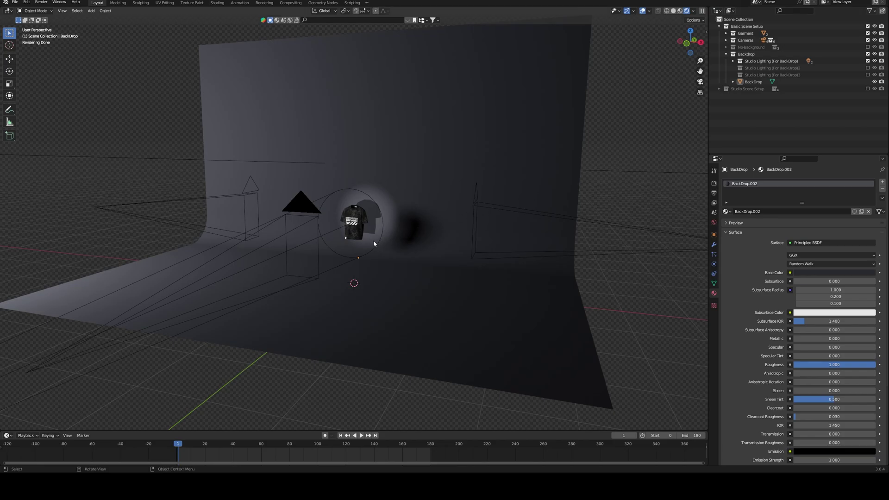
scroll(374, 243, up, 3)
scroll(309, 245, down, 4)
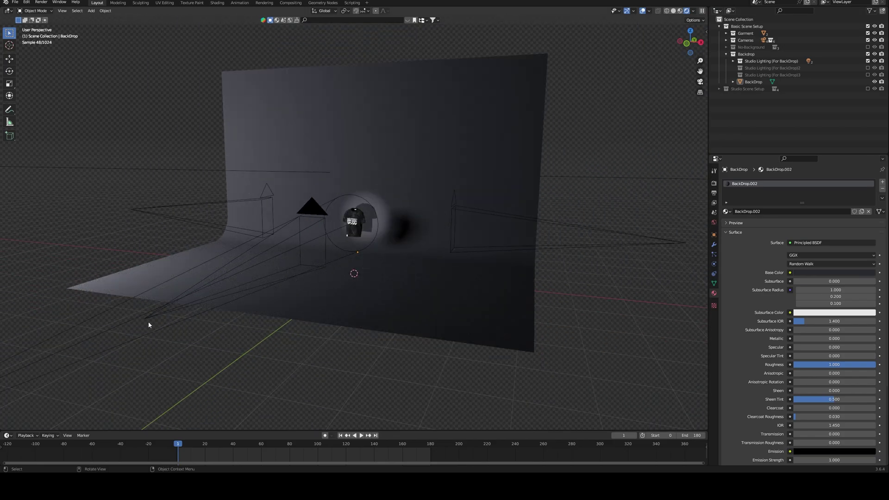
click(146, 319)
scroll(240, 334, down, 5)
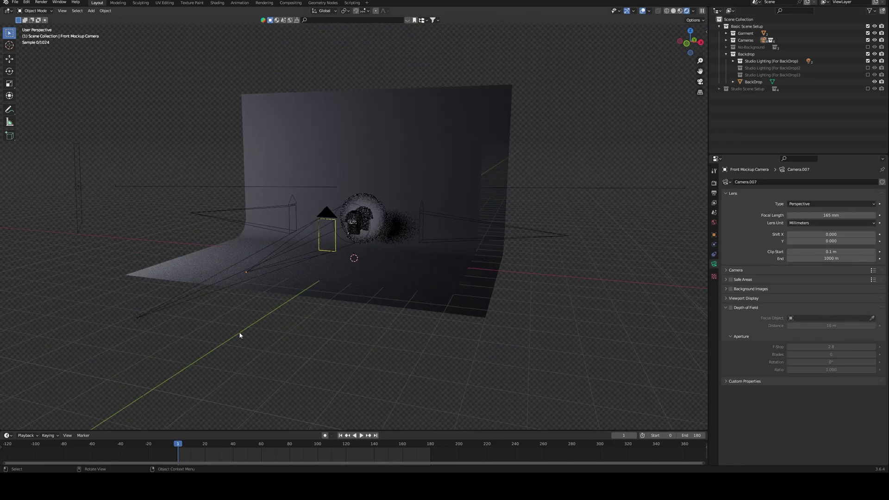
click(243, 272)
scroll(298, 272, up, 6)
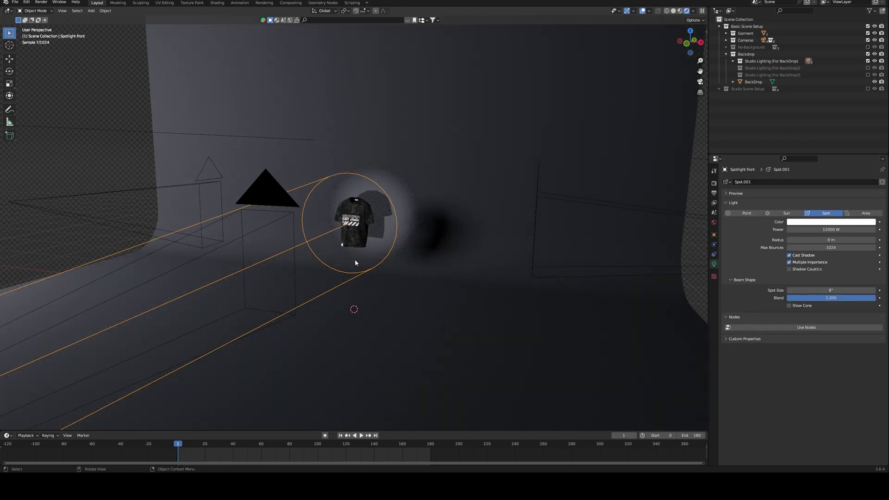
scroll(505, 271, up, 3)
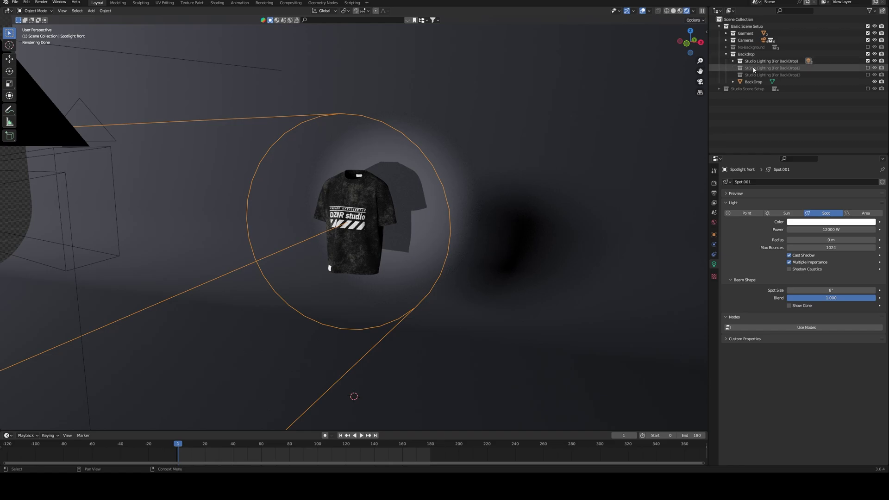
Exclude the Studio Lighting (For BackDrop) collections and the Backdrop collection itself from the scene, and collapse Backdrop
click(868, 61)
click(868, 68)
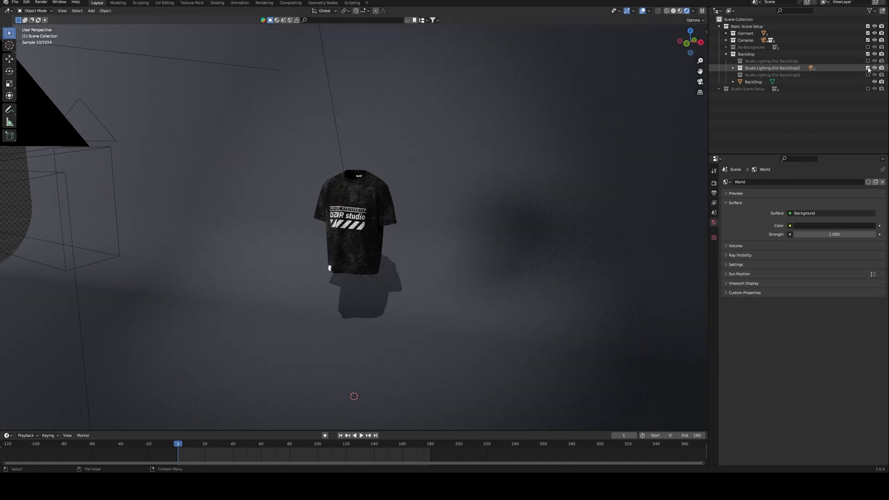
click(868, 67)
click(727, 54)
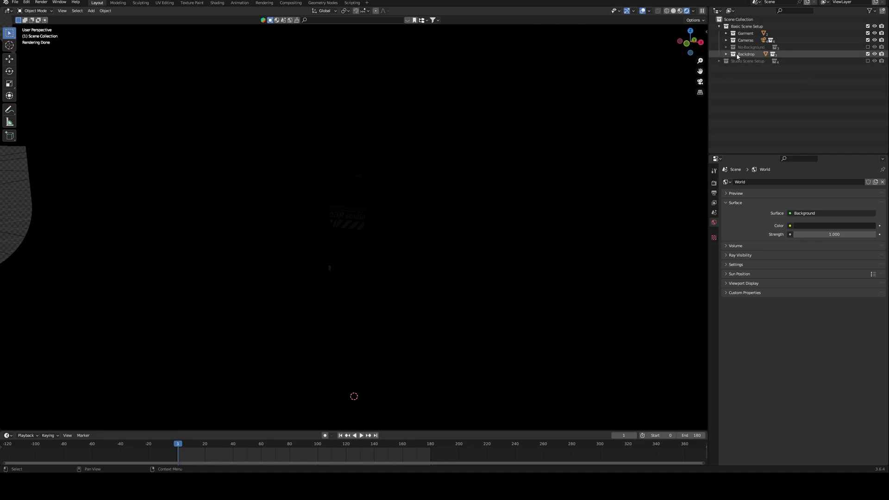
click(868, 53)
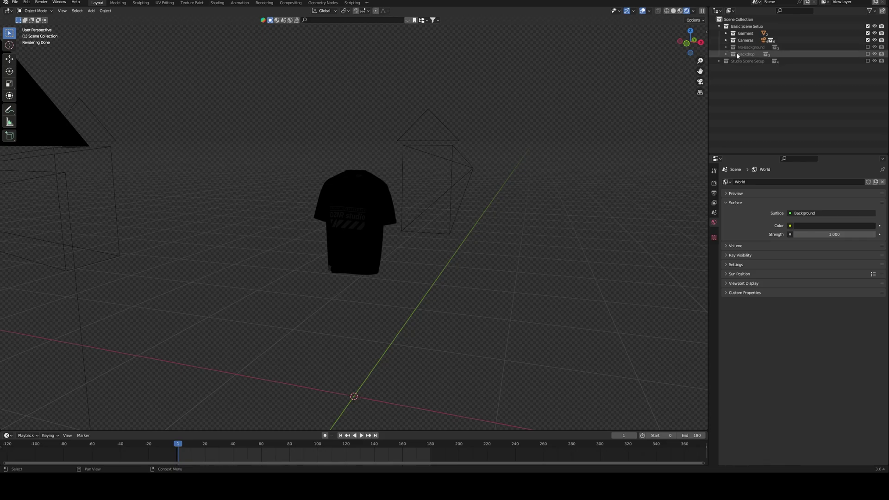
Exclude the Basic Scene Setup collection, include Studio Scene Setup instead, and list its subcollections
ctrl+drag(754, 61, 759, 40)
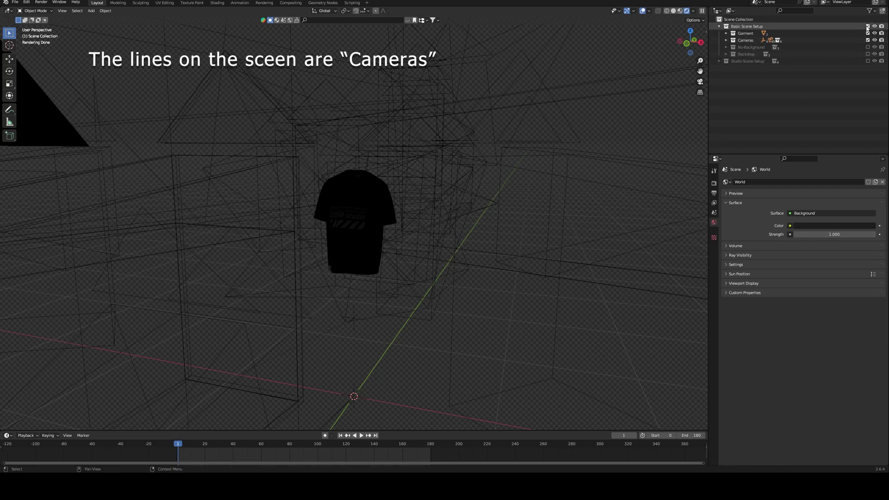
click(719, 26)
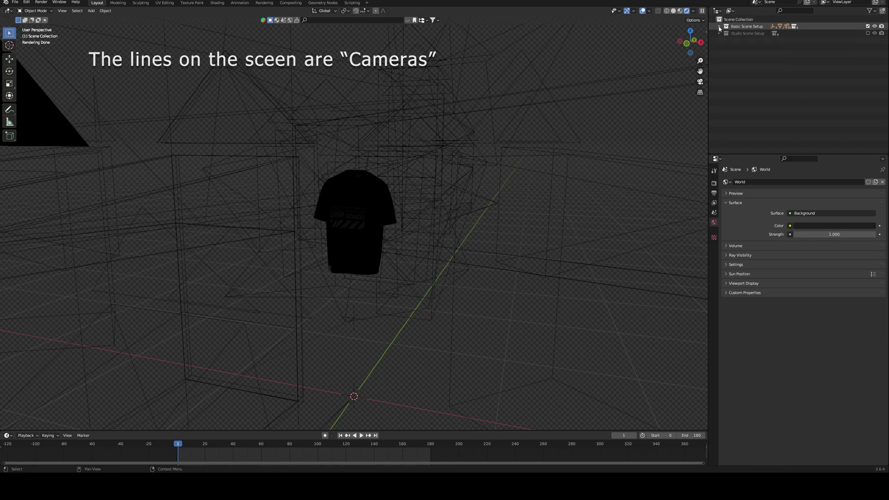
click(868, 26)
click(868, 33)
click(719, 33)
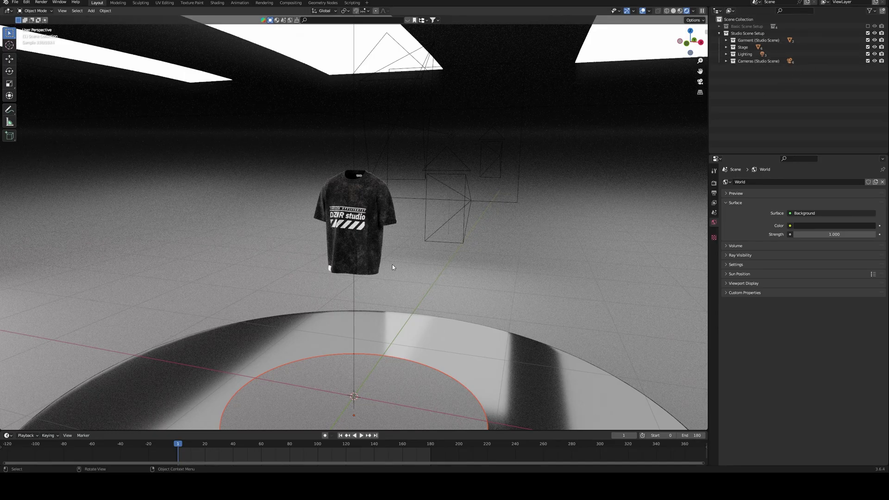
Inspect the T-shirt and the studio stage at different distances and angles, and look over the lights in the Lighting collection
scroll(393, 266, up, 5)
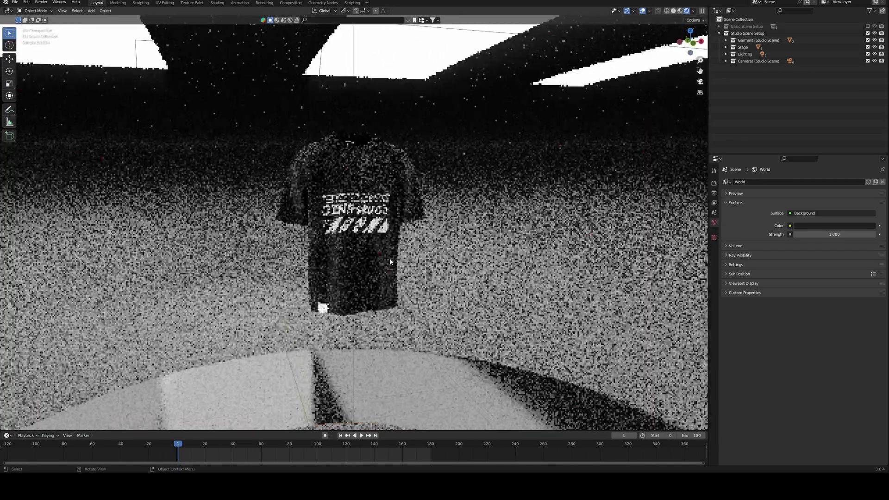
scroll(390, 257, down, 10)
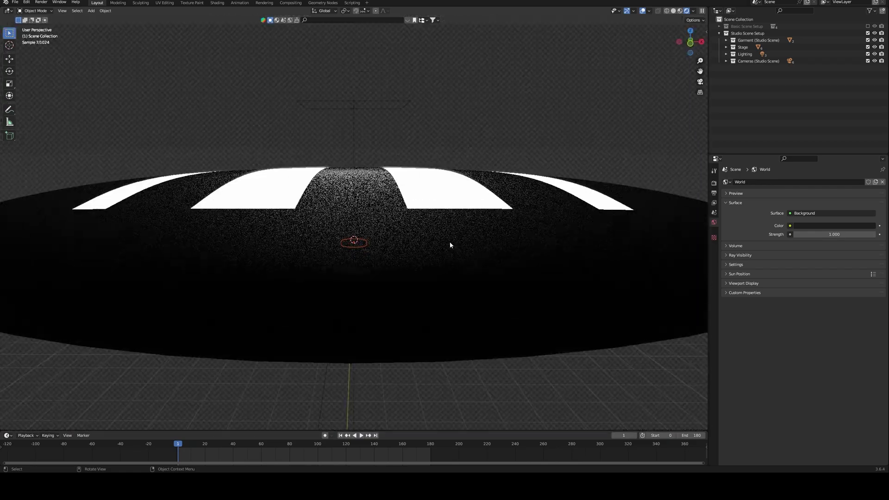
scroll(413, 251, down, 2)
scroll(413, 254, up, 12)
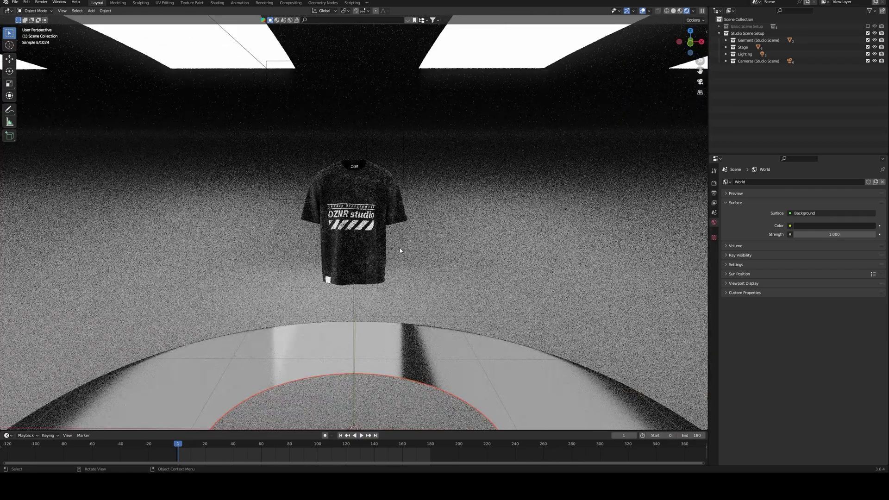
middle_drag(400, 250, 403, 265)
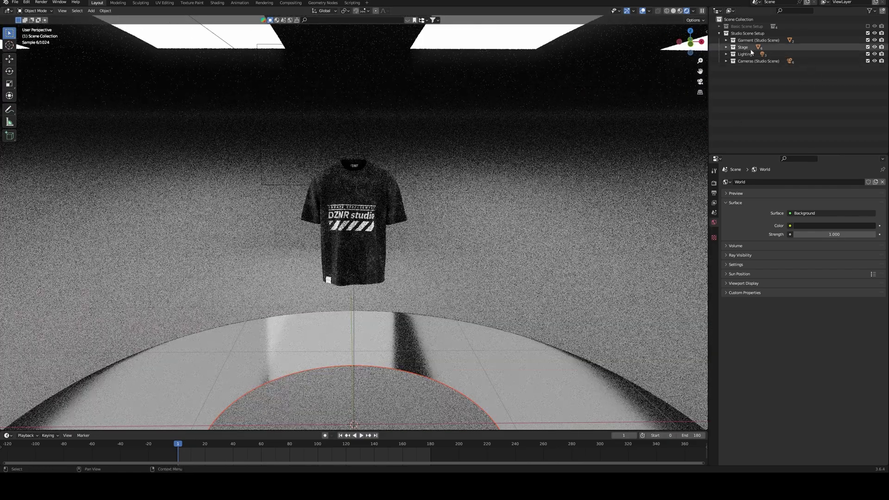
click(726, 54)
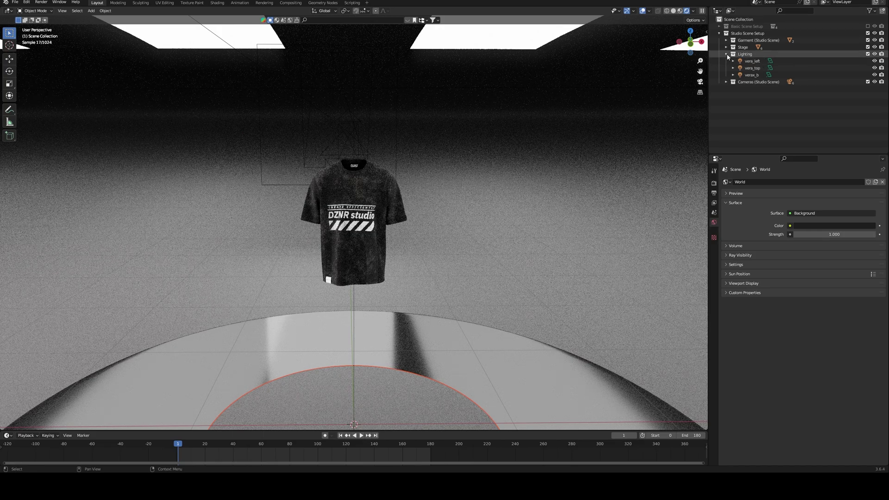
click(727, 54)
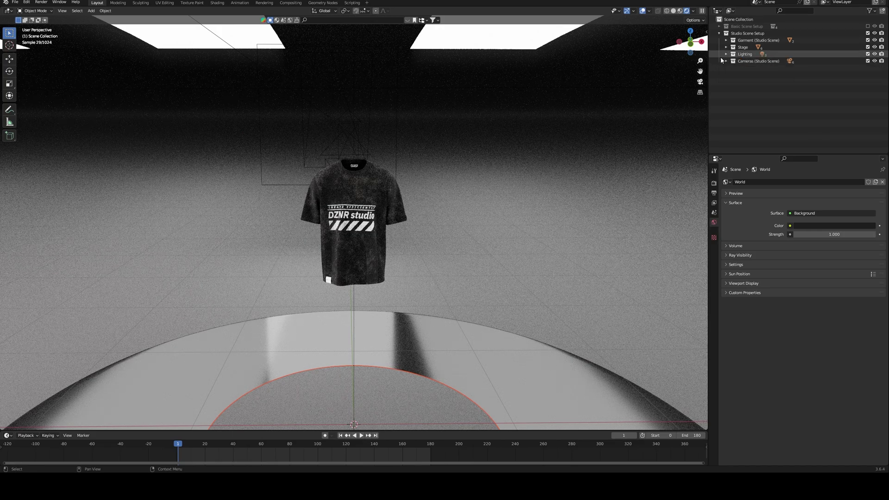
Select the studio dome and set its Dome material's Base Color to dark blue, hex 242A36
scroll(493, 153, down, 4)
click(603, 174)
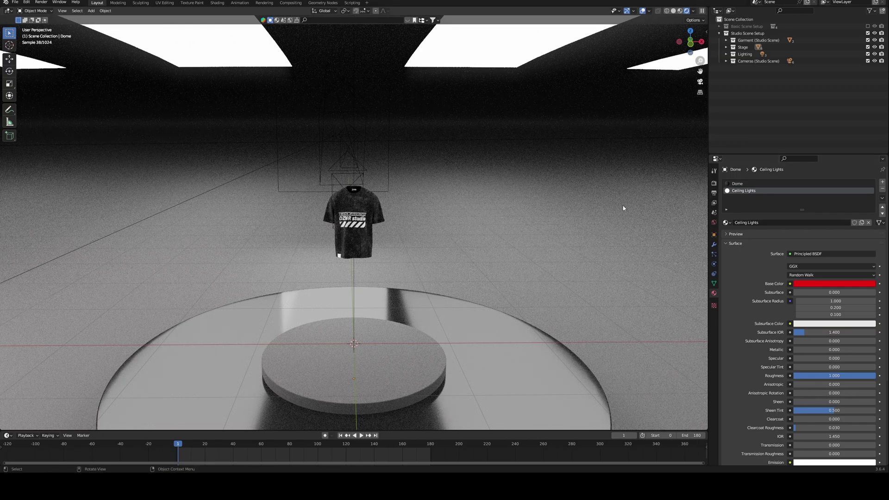
click(749, 185)
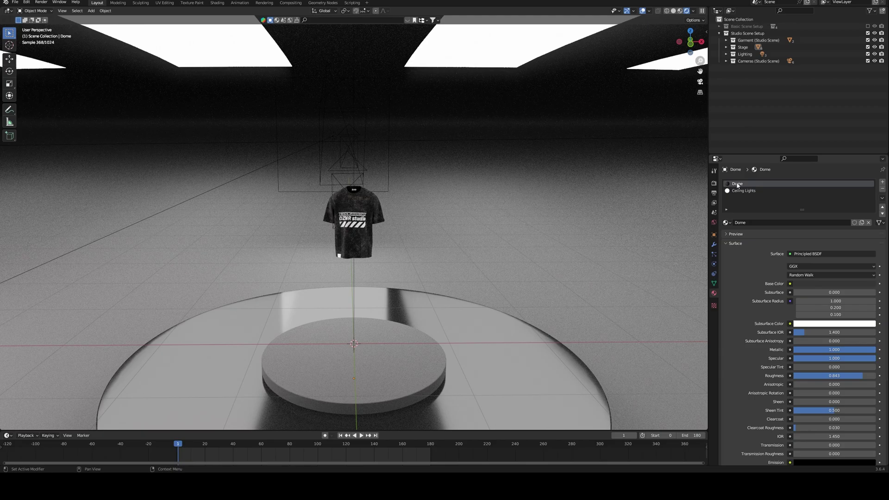
click(832, 284)
key(ctrl+v)
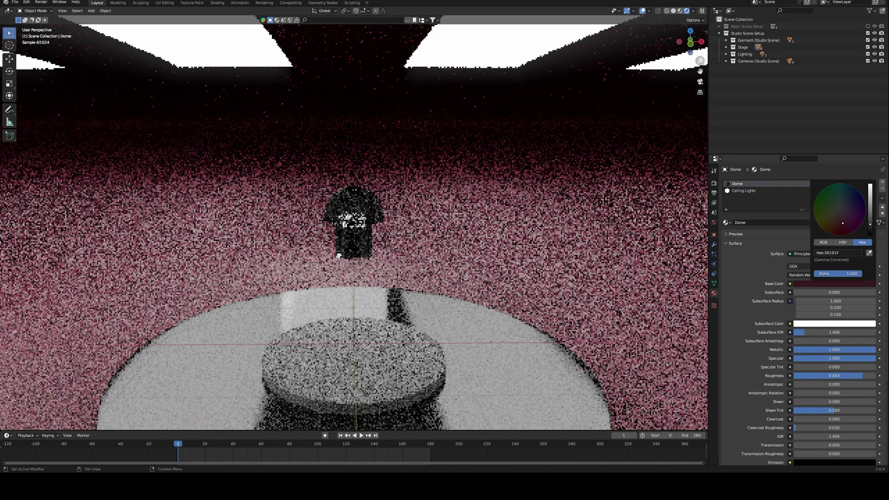
key(ctrl+z)
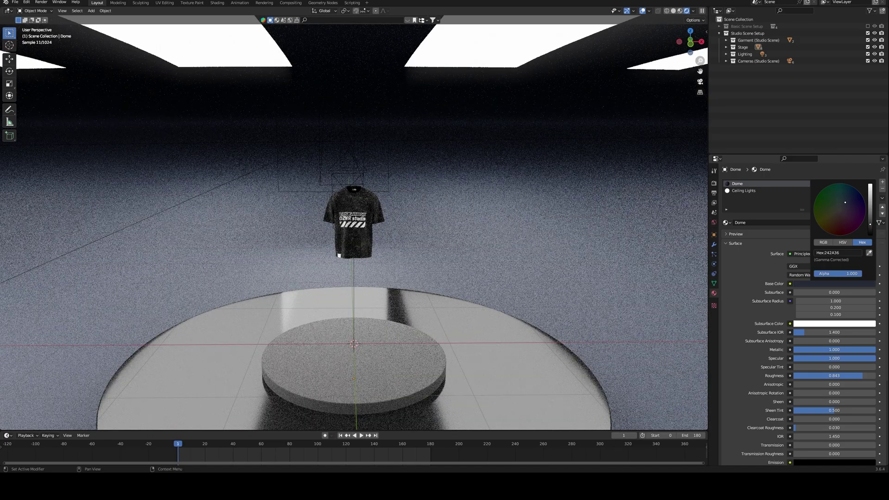
middle_drag(389, 258, 649, 139)
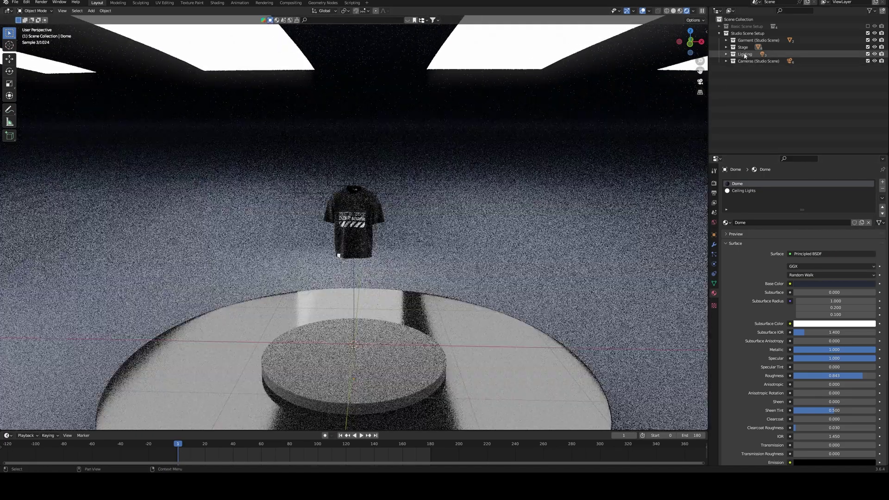
Look over the ceiling Light Rays material and the settings of the vera_top and verax_b lights
click(538, 85)
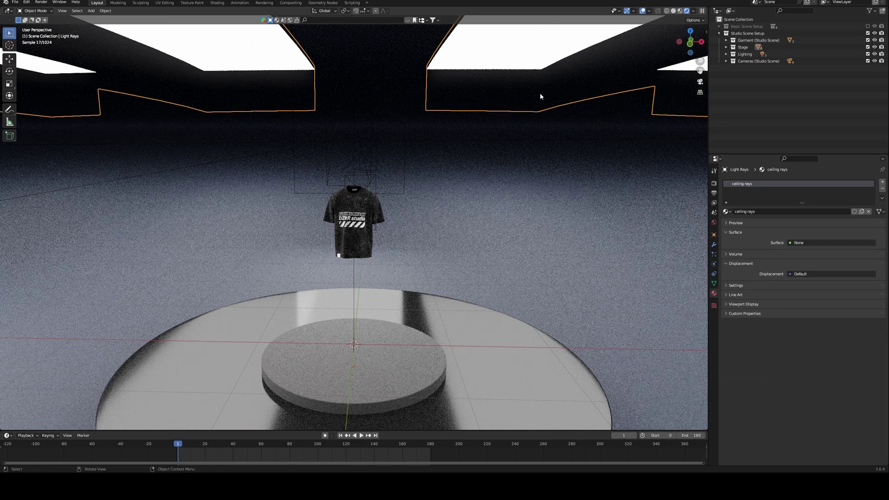
click(726, 54)
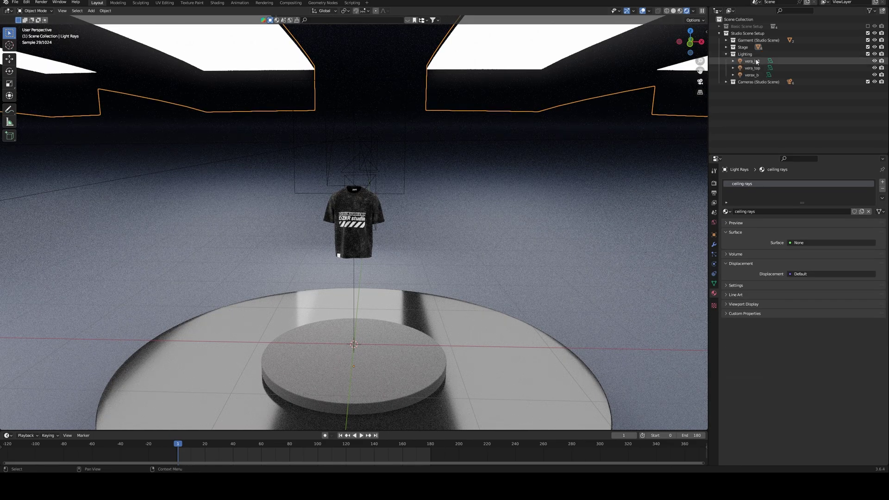
click(753, 68)
click(751, 75)
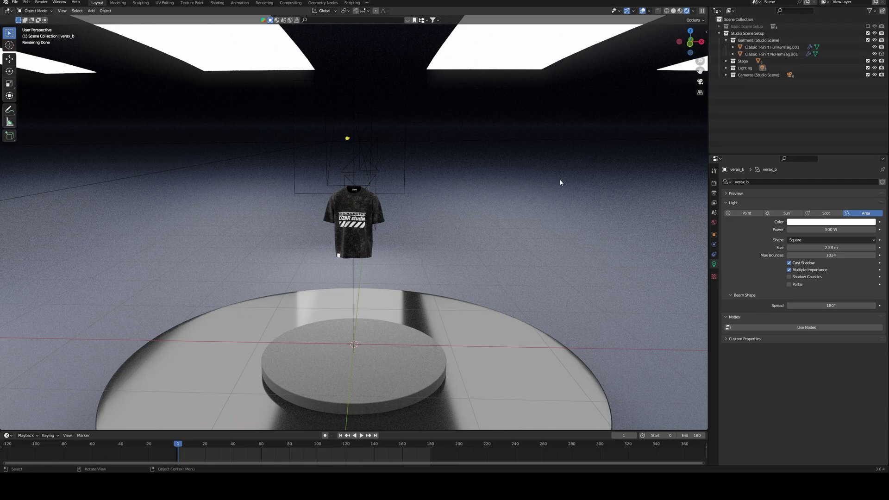
Compare the two T-shirts in Garment (Studio Scene), leaving only Classic T-Shirt NoHemTag.001 shown, and inspect it up close
scroll(357, 280, up, 5)
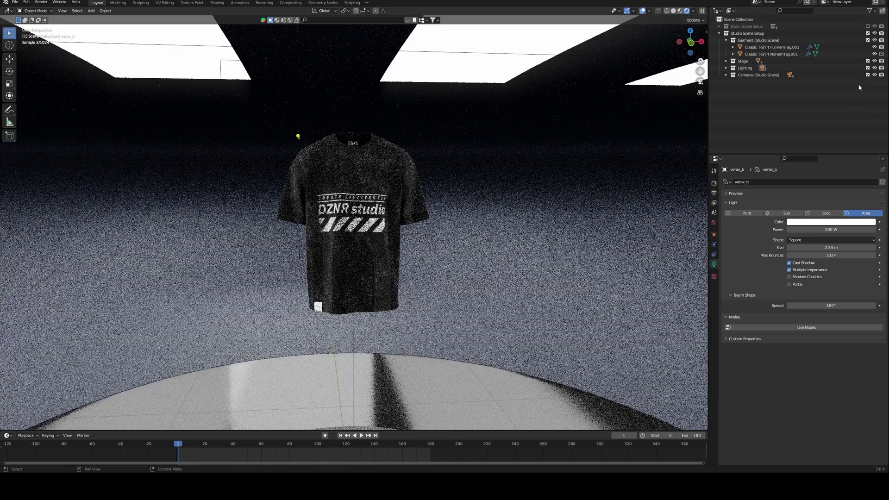
click(874, 54)
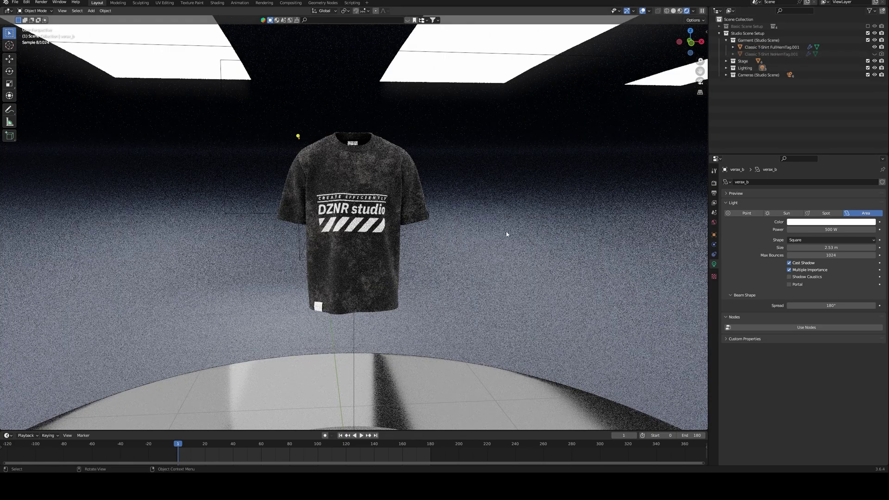
middle_drag(532, 225, 415, 263)
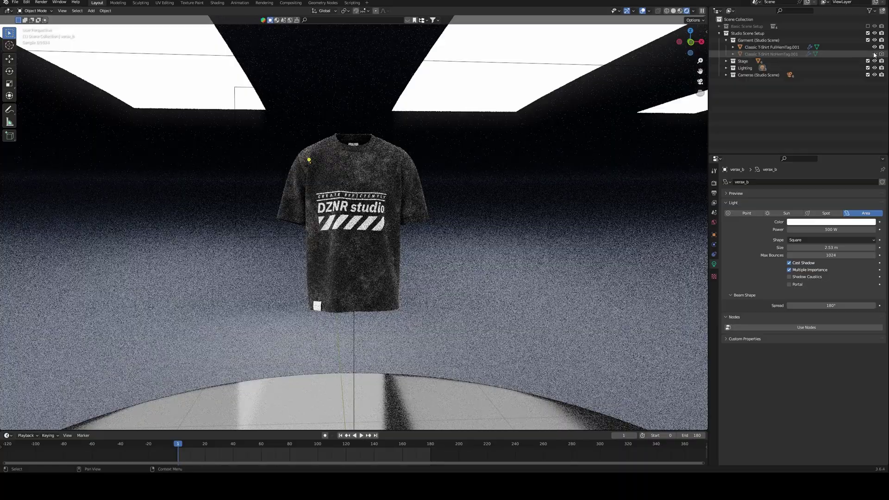
ctrl+click(874, 54)
middle_drag(540, 222, 430, 232)
scroll(431, 231, up, 6)
scroll(410, 227, down, 4)
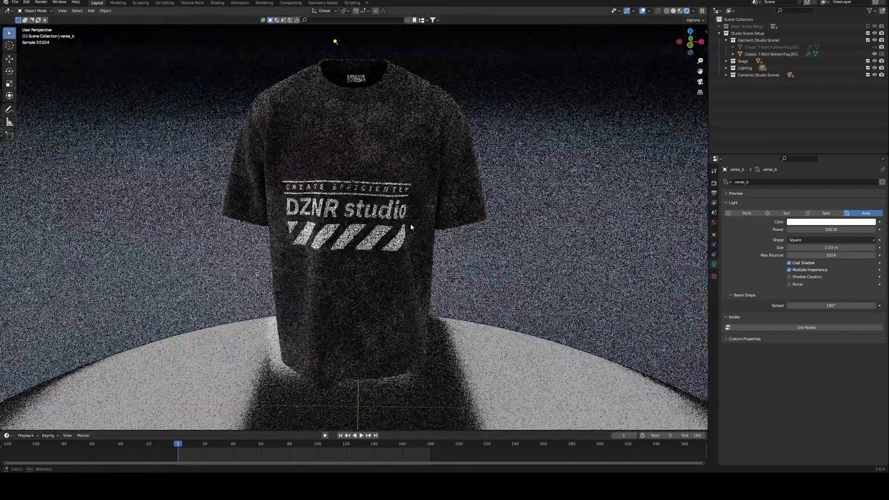
scroll(411, 225, down, 8)
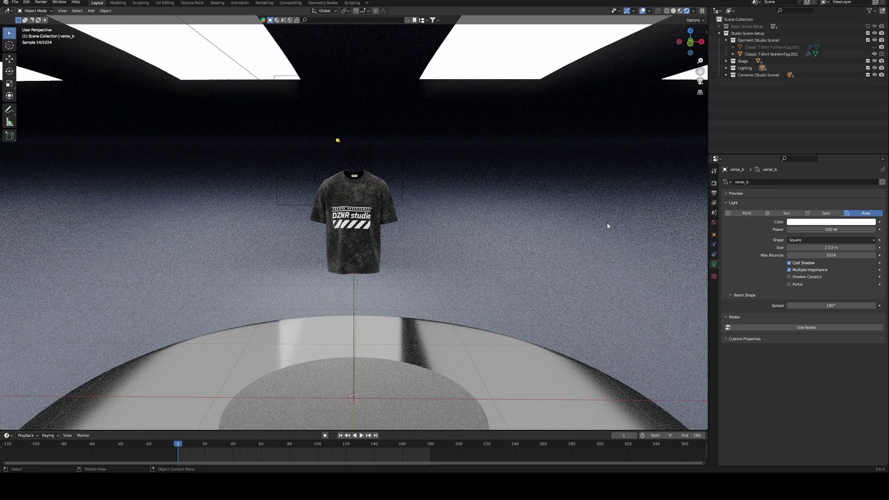
Select the 360 Camera in Cameras (Studio Scene) and make it the active camera to view the stage through it
click(727, 76)
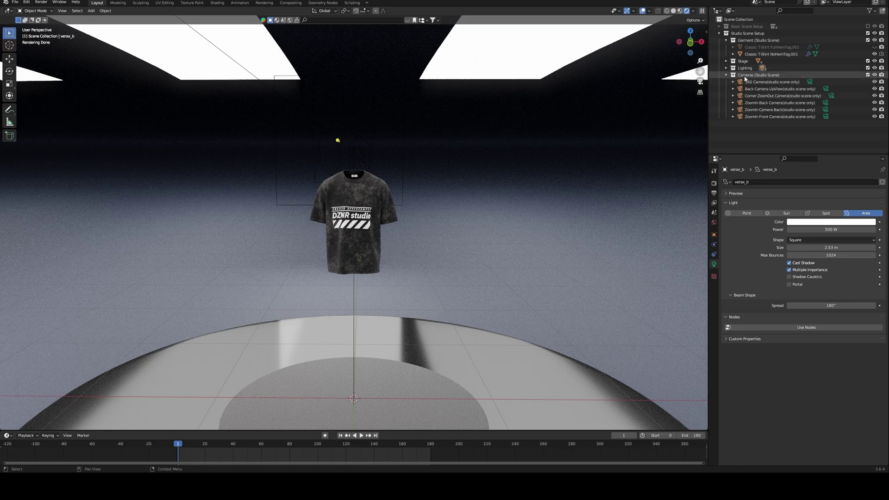
click(726, 40)
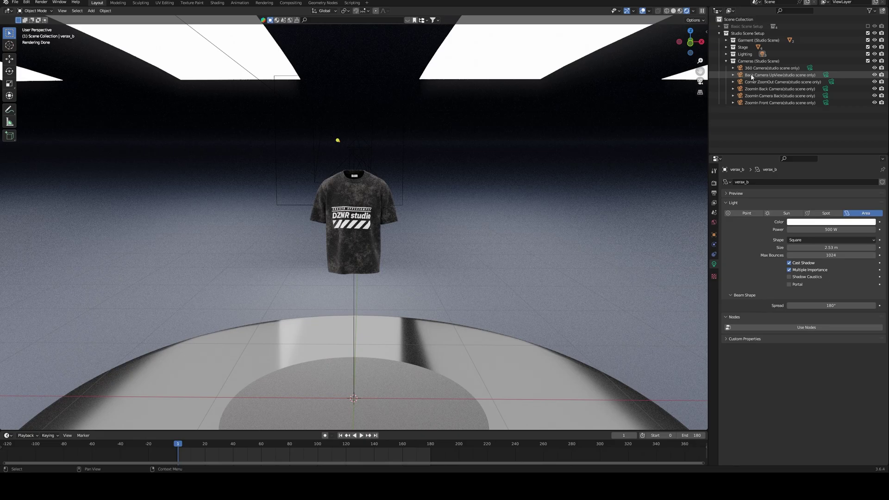
click(812, 70)
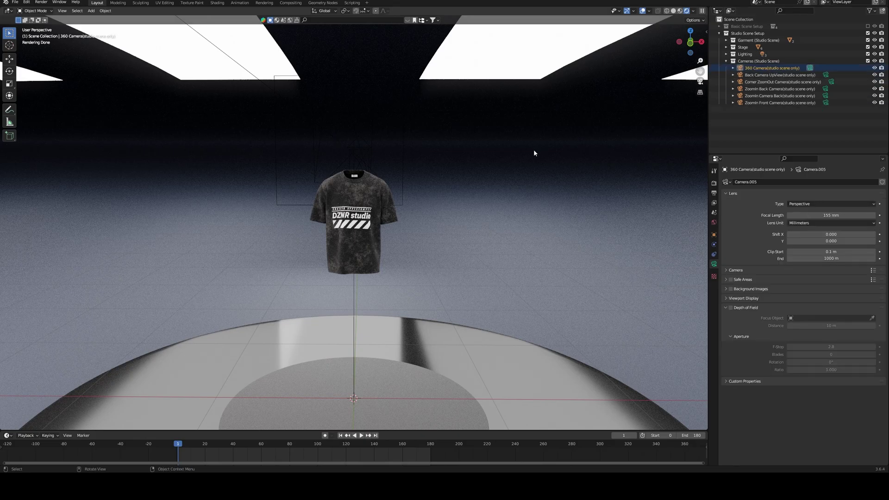
key(KP_0)
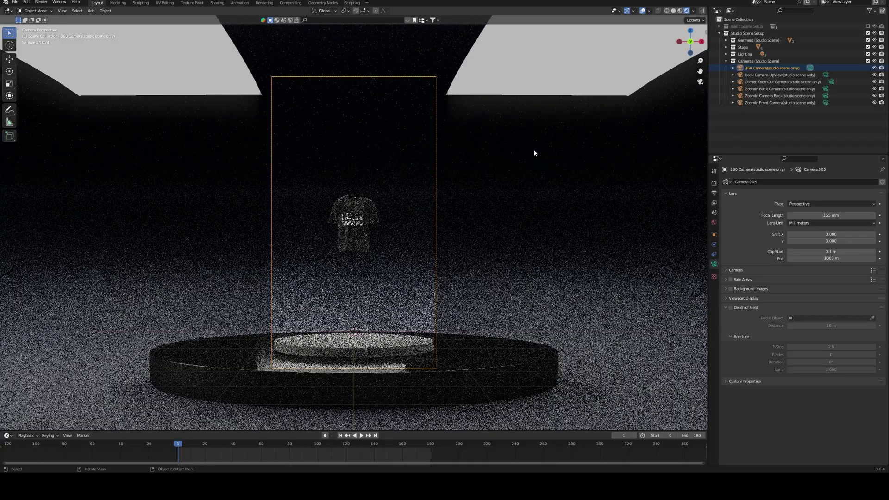
Check the T-shirt through the other cameras in Cameras (Studio Scene), finishing with the Zoomin Front Camera active
scroll(432, 209, up, 6)
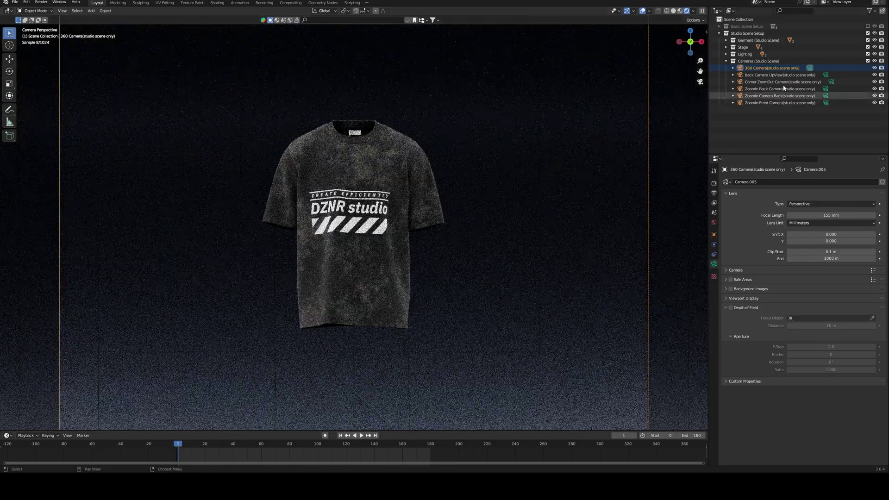
click(827, 75)
scroll(497, 233, down, 5)
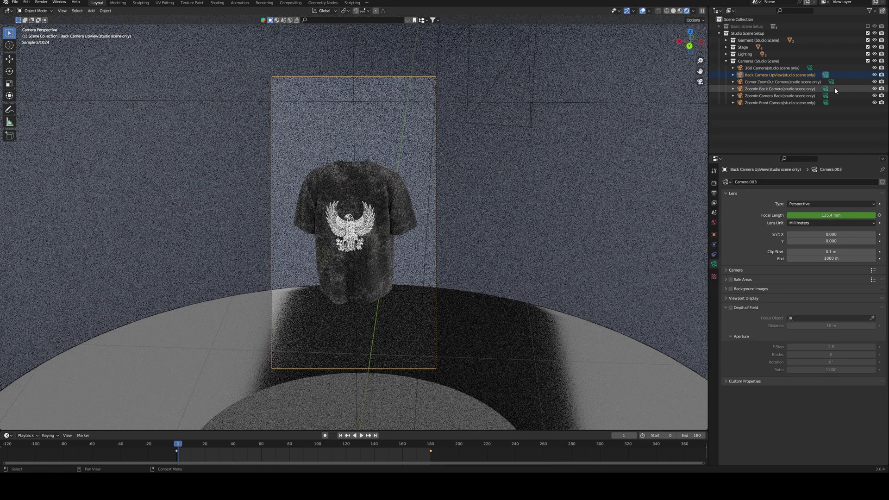
click(833, 82)
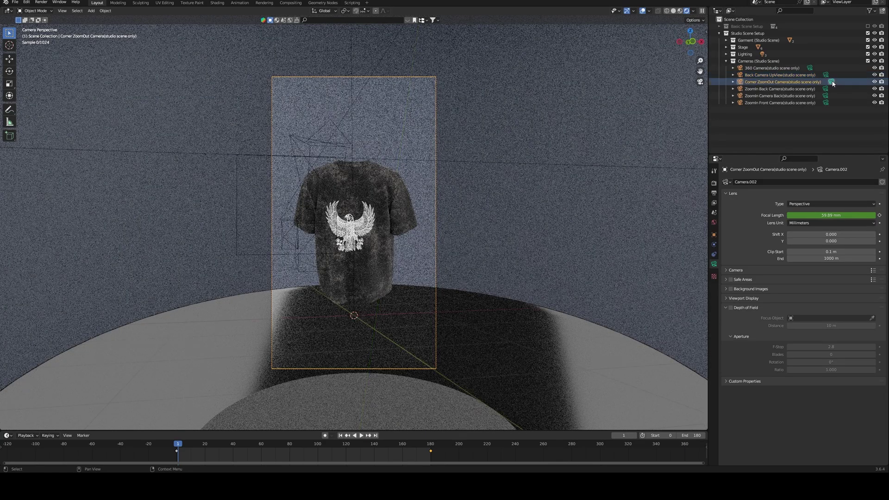
click(826, 88)
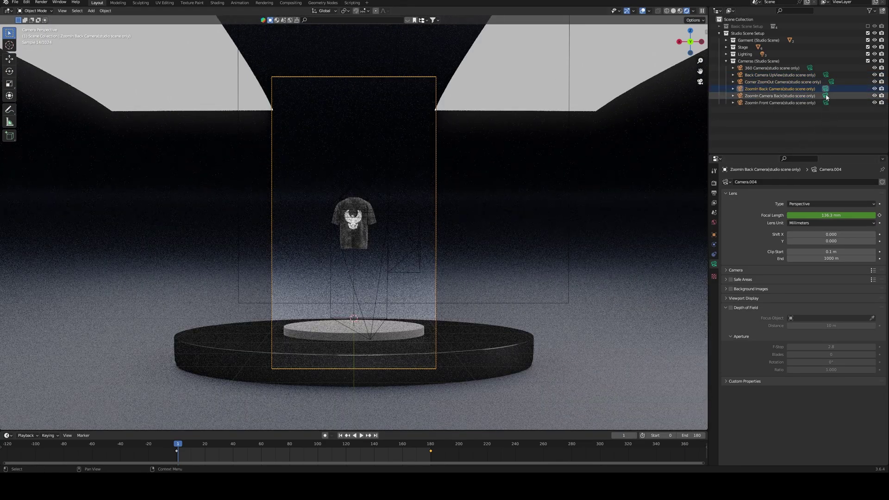
click(827, 95)
click(825, 103)
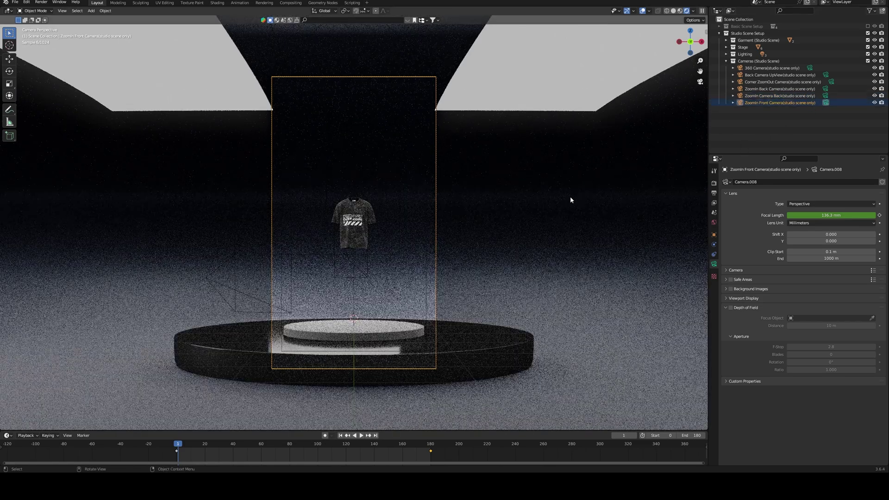
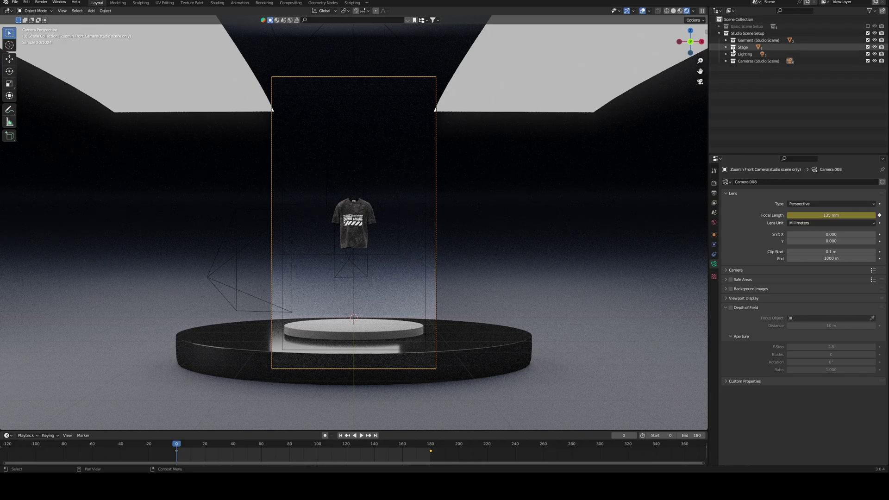
scroll(365, 257, up, 2)
scroll(365, 258, down, 3)
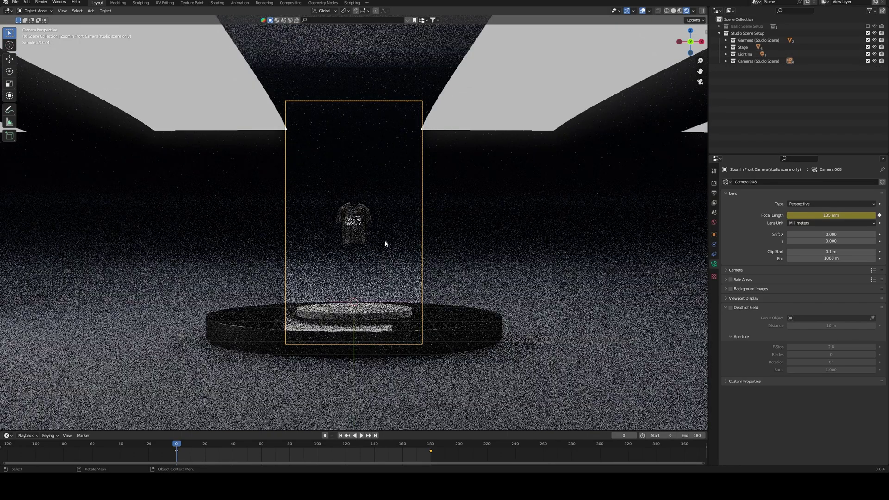
scroll(386, 244, up, 1)
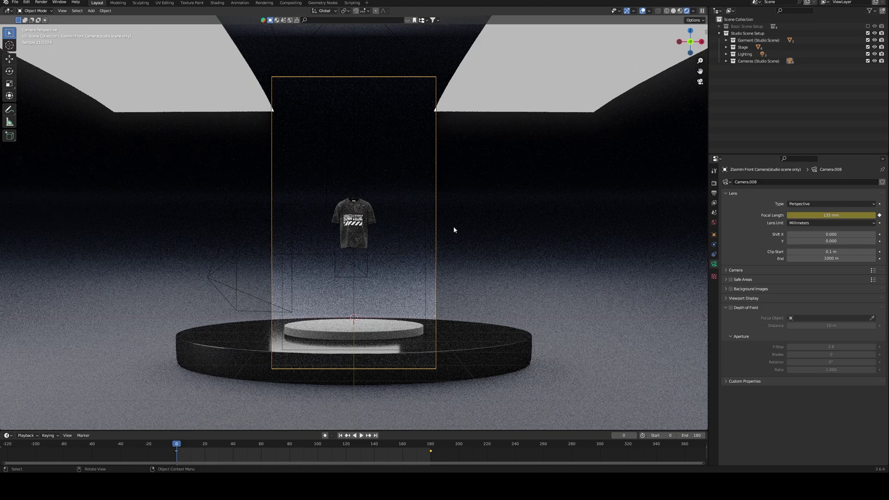
Exclude the Studio Scene Setup collection and enable Basic Scene Setup with its No-Background collection to light the T-shirt
click(720, 34)
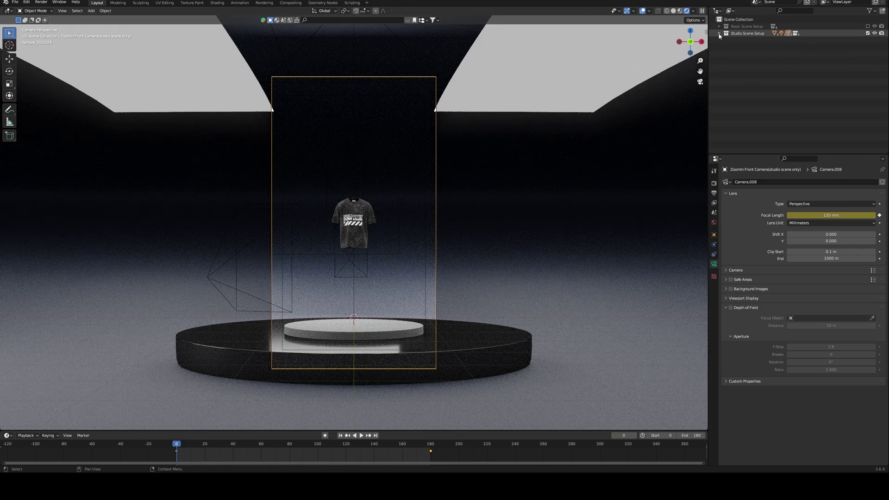
click(868, 34)
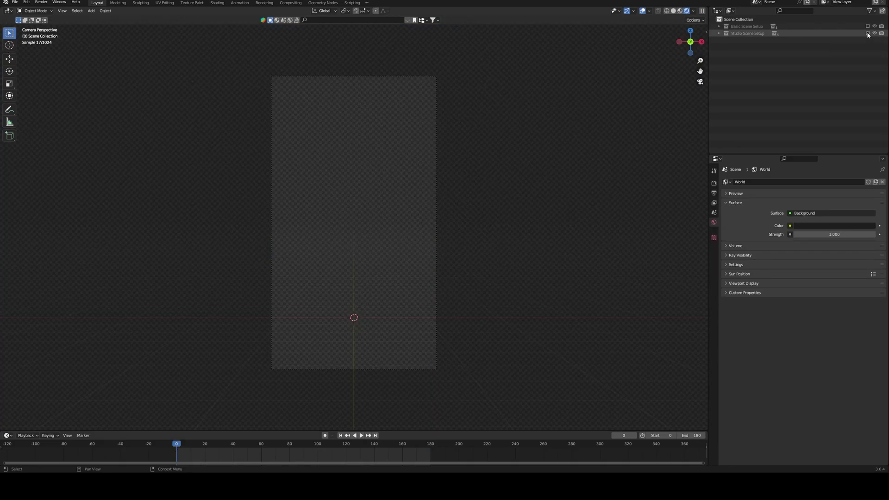
click(868, 26)
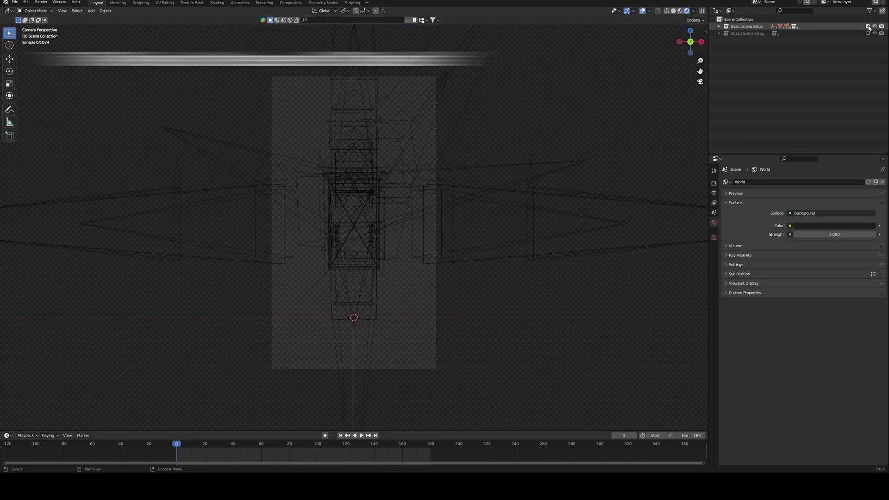
click(719, 27)
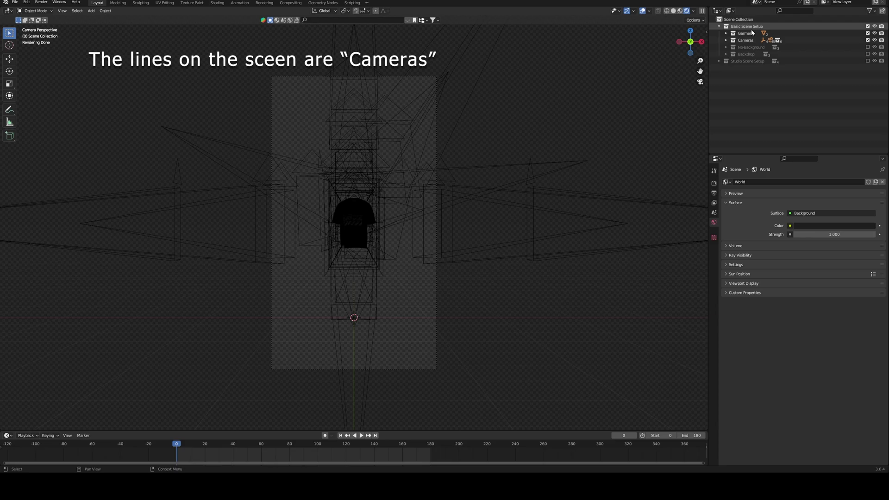
click(868, 47)
click(726, 47)
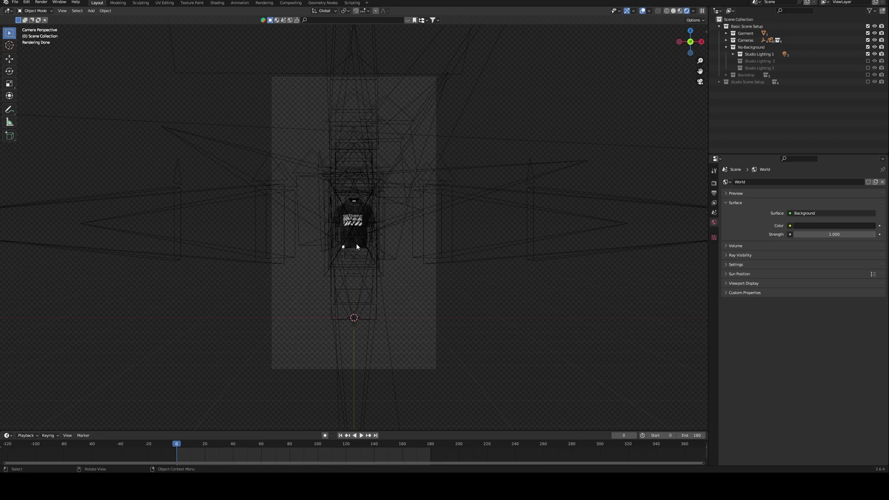
scroll(358, 244, up, 7)
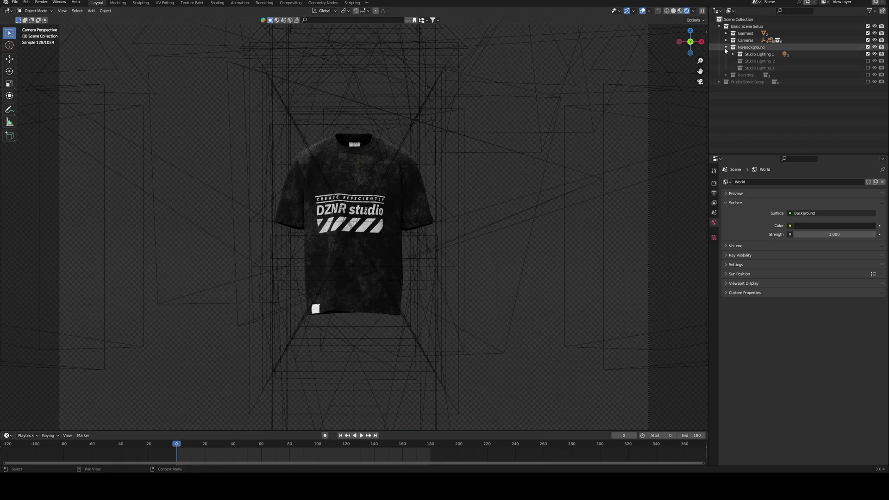
View the T-shirt through the Back, L-Side and R-Side cameras of the Front-Back-Left-Right Mockup Cameras collection
click(726, 47)
click(727, 41)
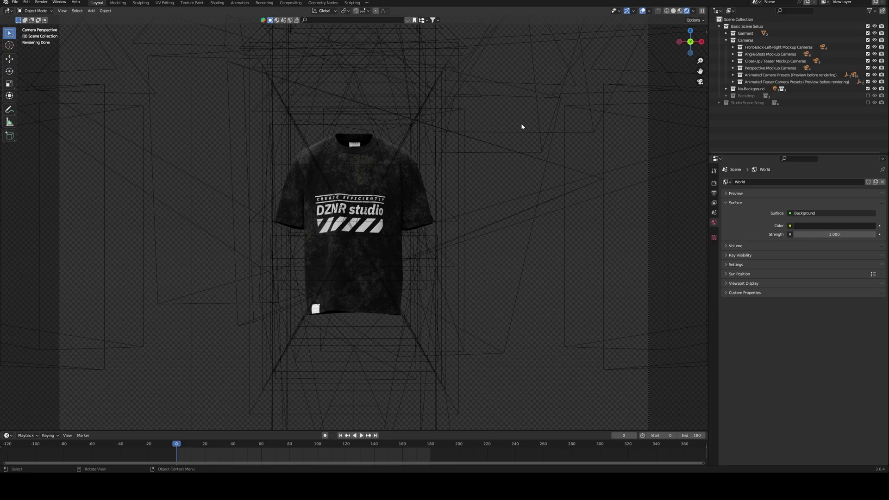
click(734, 47)
click(801, 55)
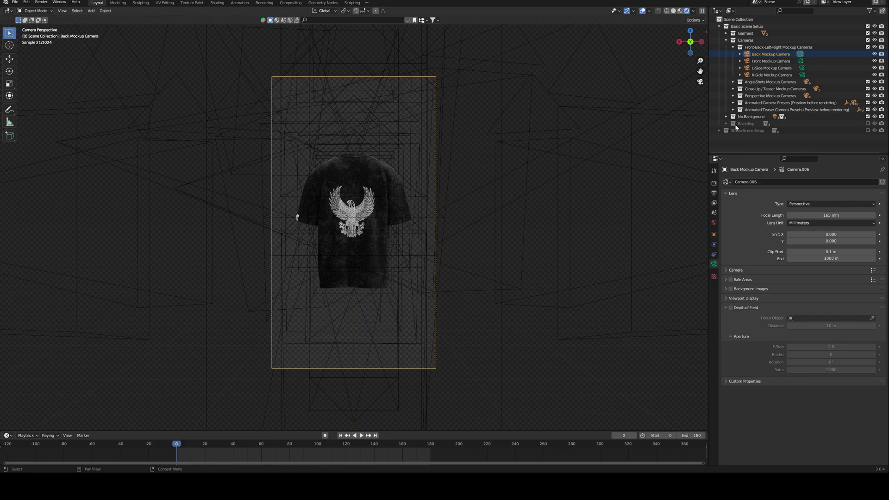
click(801, 68)
click(803, 75)
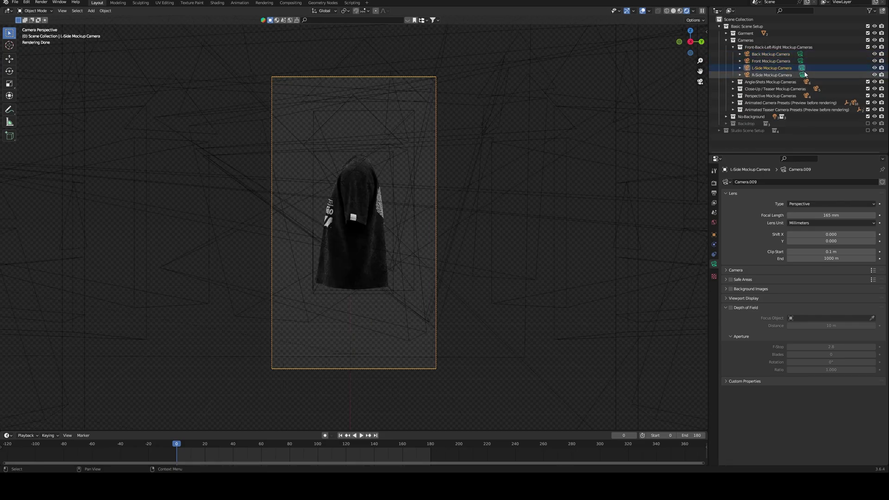
Preview the Back-Bottom, Back-Left-Top and Front-Bottom cameras of Angle-Shots Mockup Cameras, and make the Front Mockup Camera active
click(733, 82)
click(810, 88)
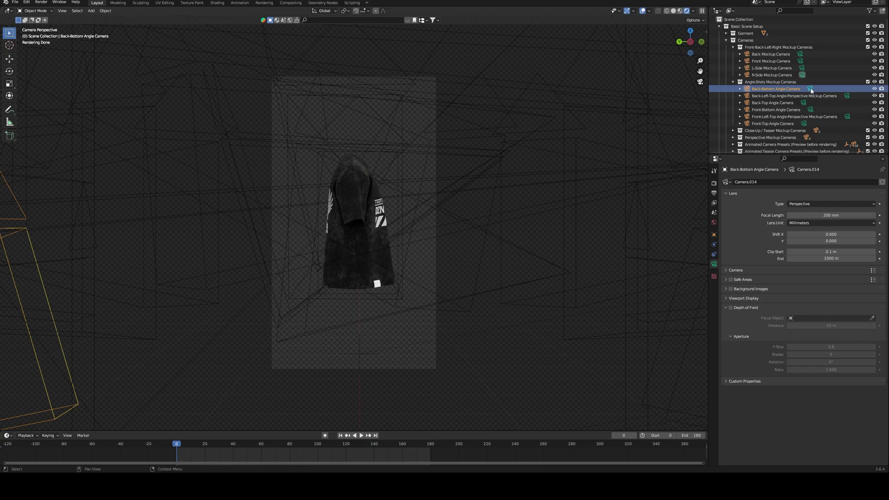
click(848, 96)
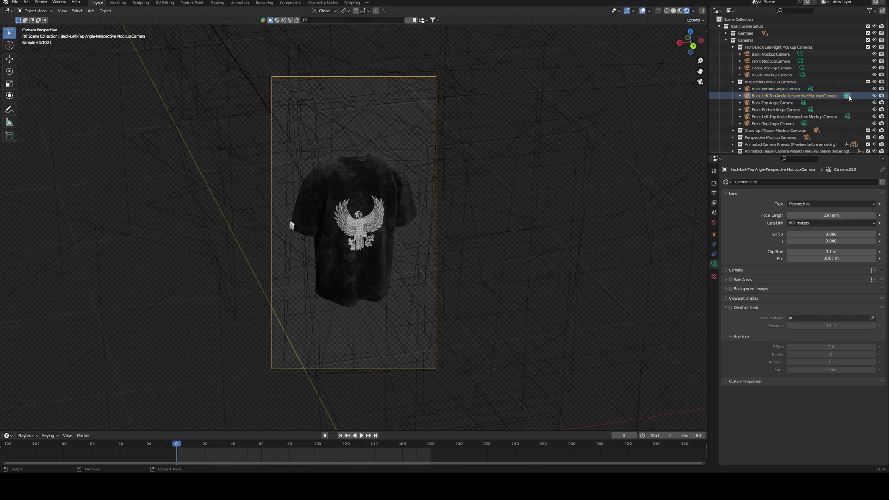
click(810, 110)
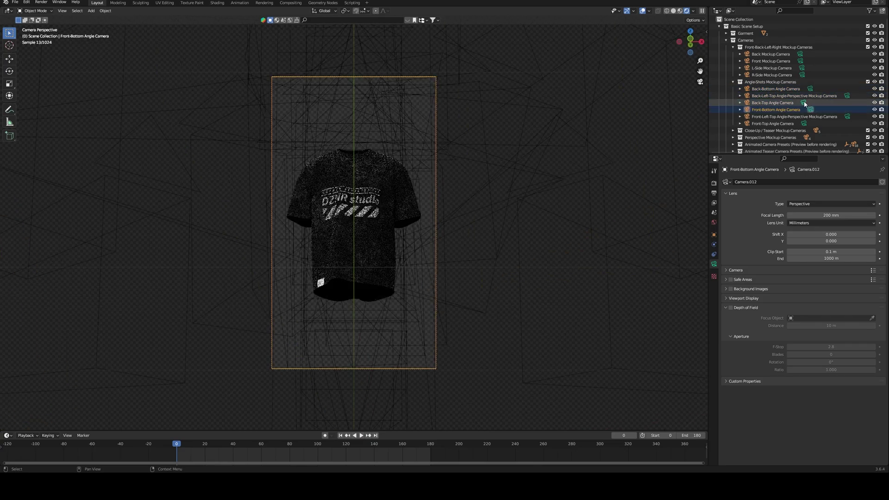
click(801, 61)
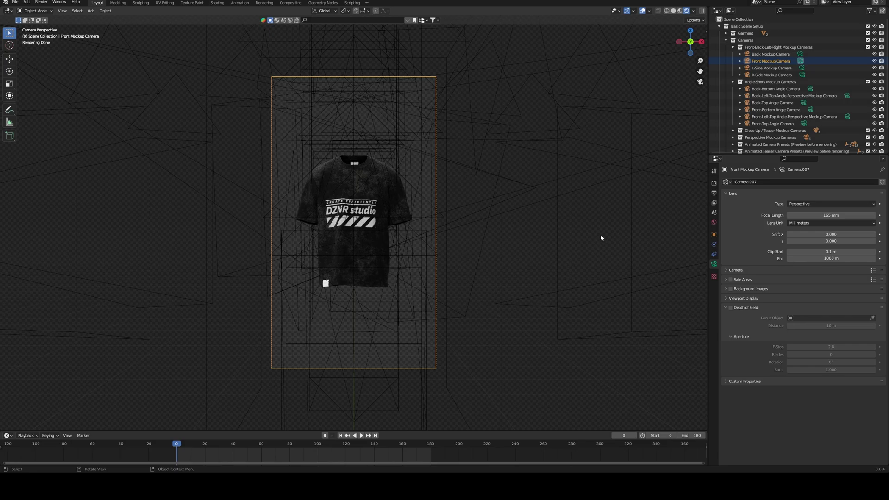
Review the output settings, checking the available file formats and the RGBA colour option, and inspect the transparent backdrop around the T-shirt
click(714, 193)
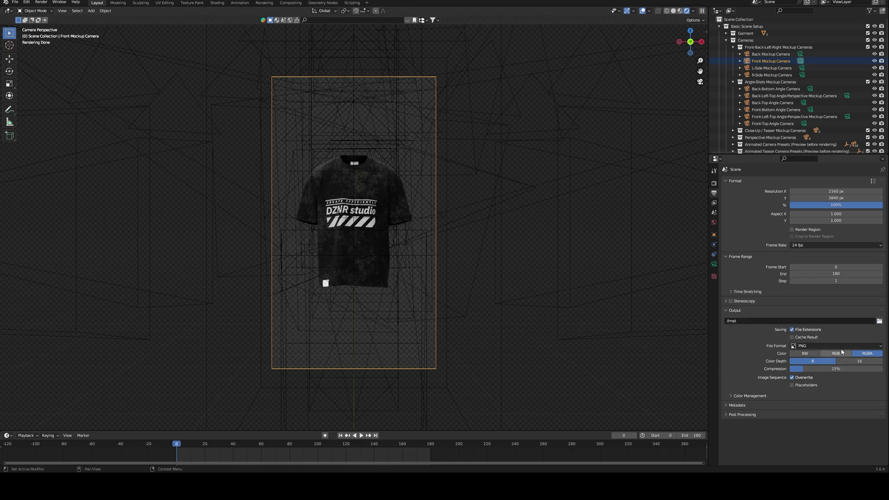
click(860, 347)
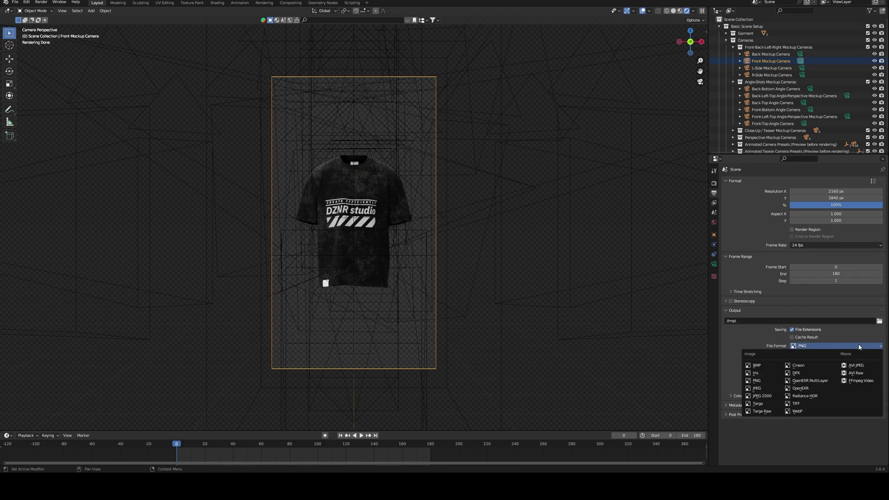
click(860, 347)
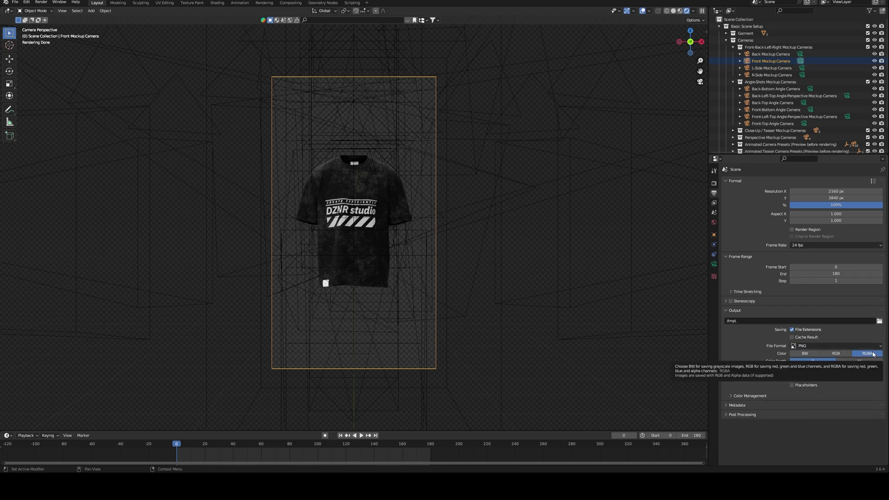
scroll(358, 278, up, 4)
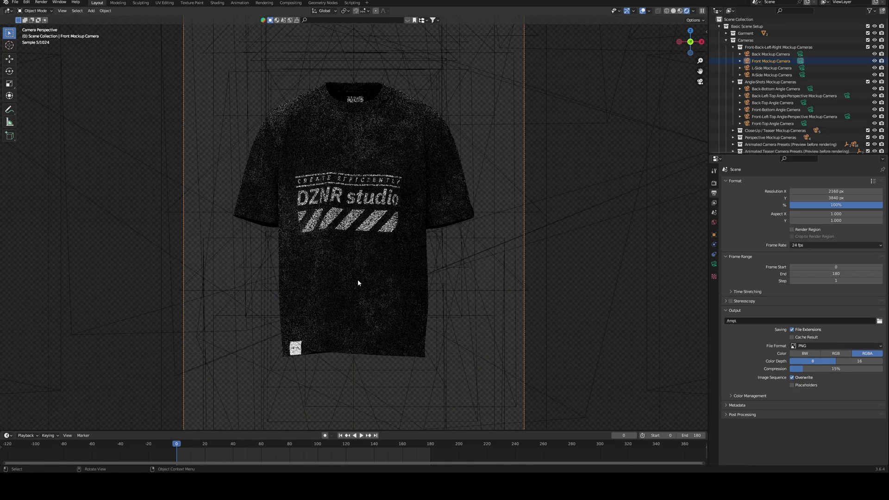
scroll(362, 279, down, 3)
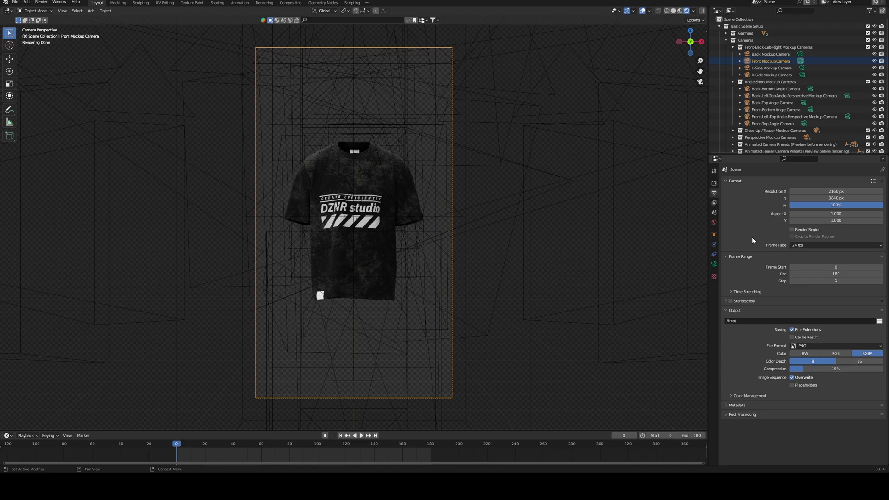
Review the Cycles render settings, checking the compute device options and the Blender preferences
click(714, 183)
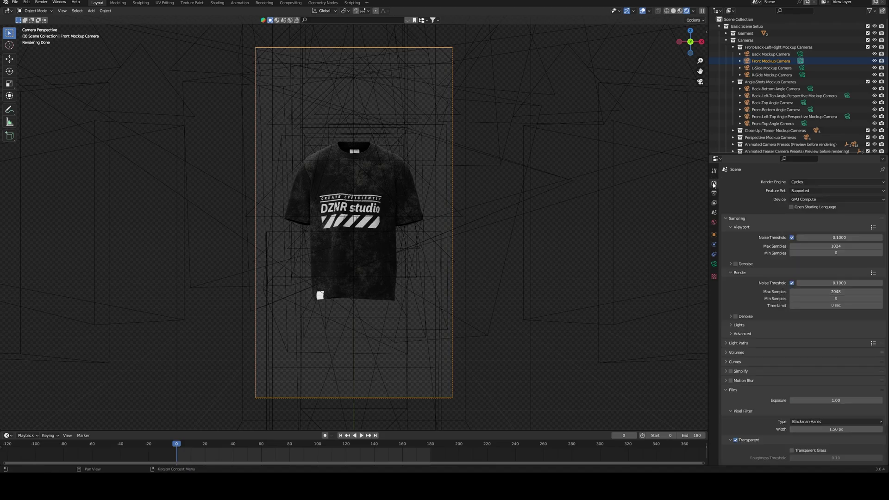
click(807, 200)
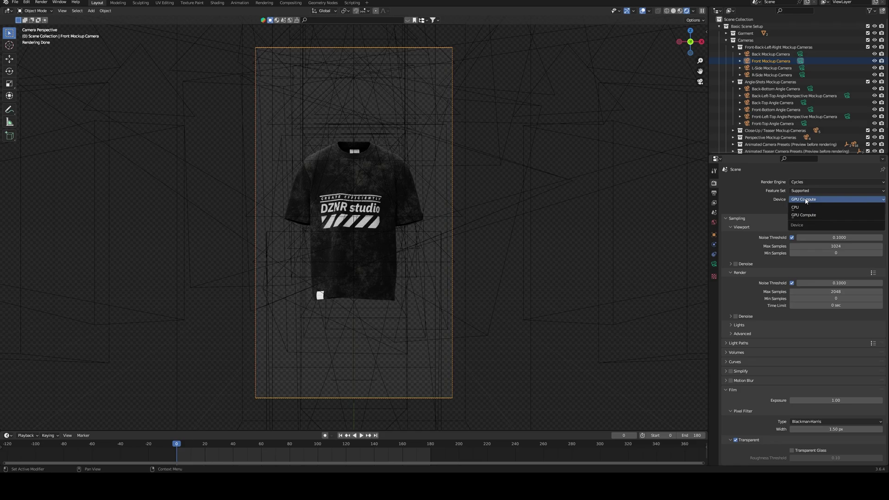
click(806, 200)
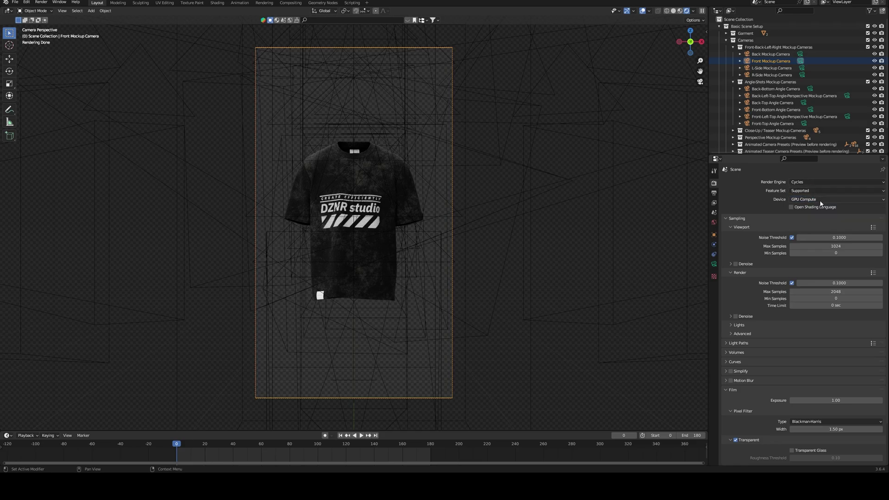
click(30, 3)
click(65, 101)
click(817, 199)
Start rendering the animation through the Front Mockup Camera
click(41, 2)
key(ctrl+F12)
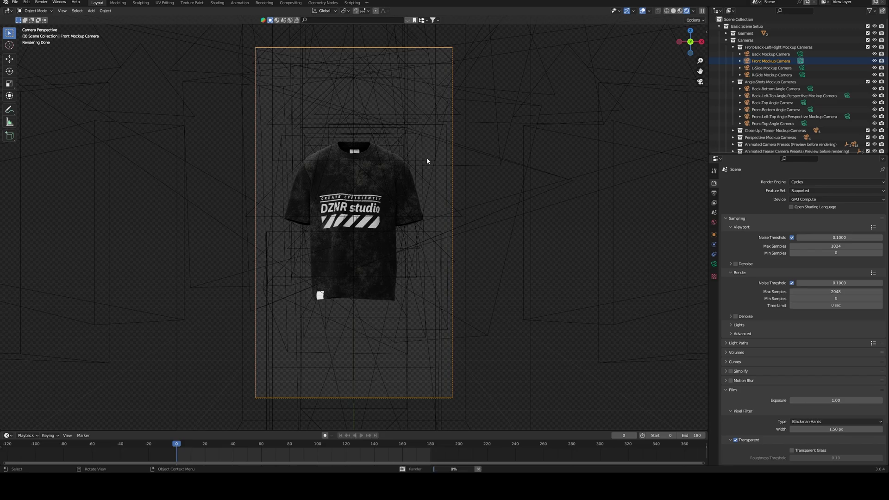
Collapse and exclude the Basic Scene Setup collection, and enable Studio Scene Setup in its place
click(733, 47)
click(733, 54)
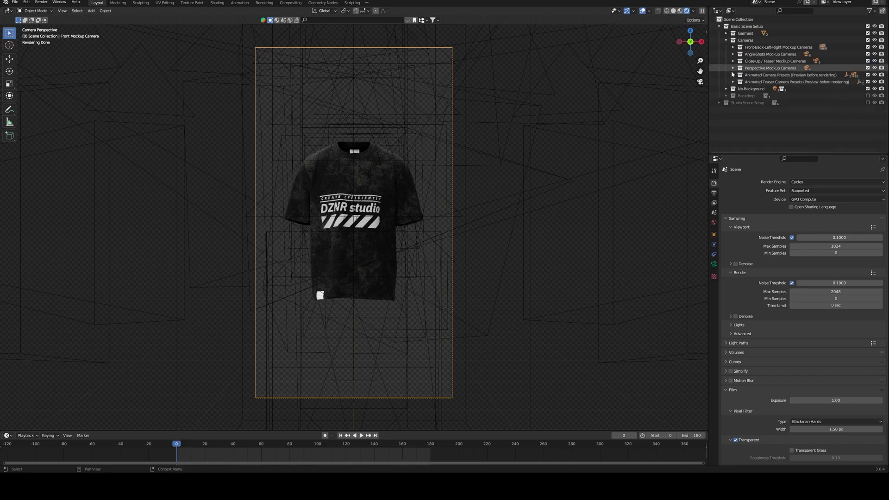
click(719, 27)
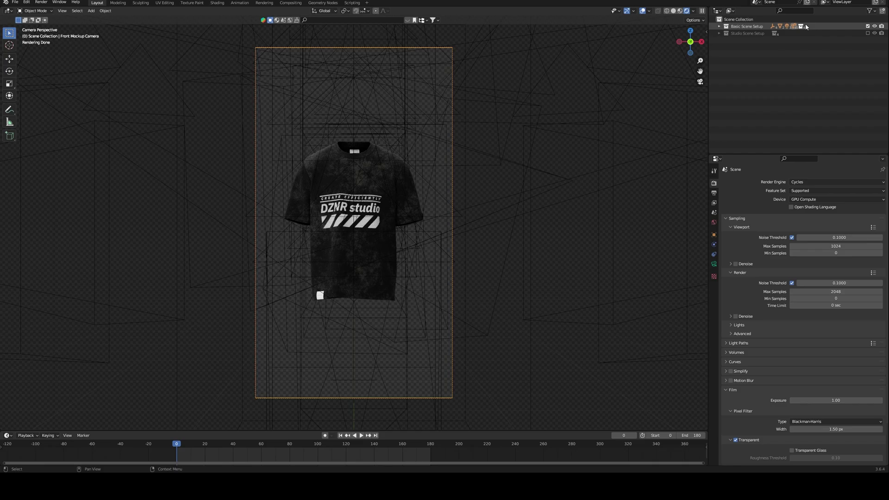
click(868, 27)
click(868, 33)
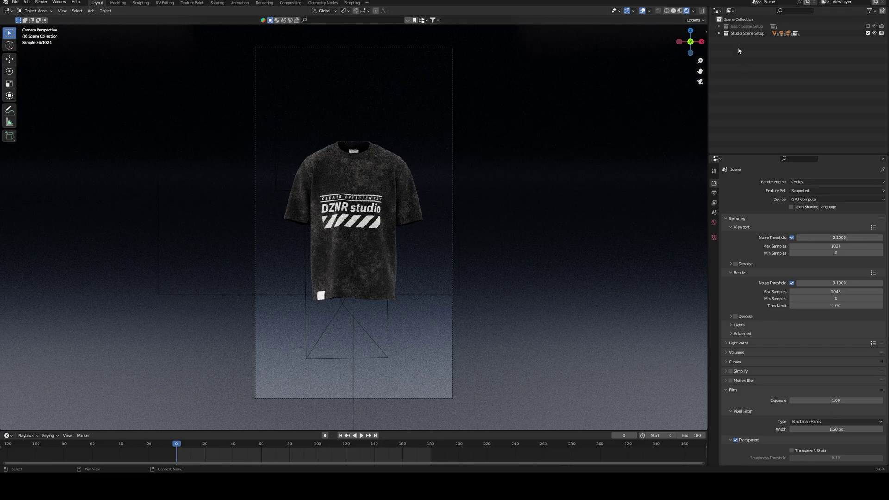
Make the Zoomin Camera Back in Cameras (Studio Scene) the active camera
click(720, 33)
click(726, 61)
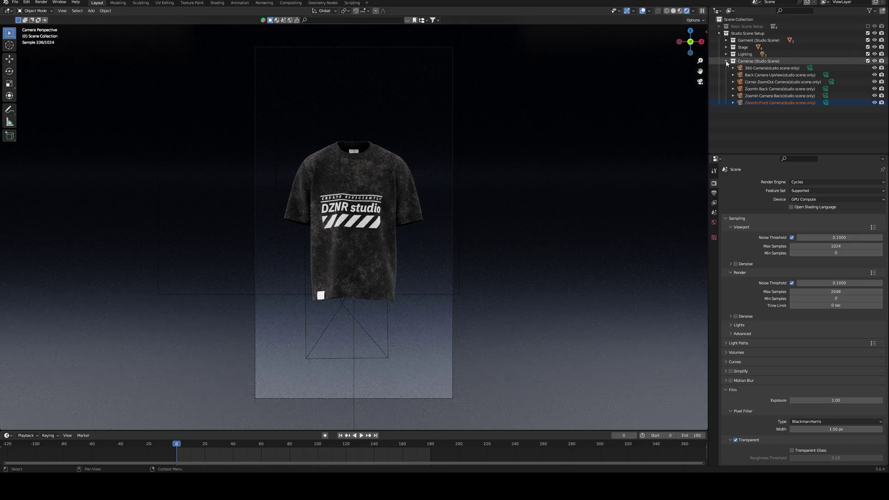
click(827, 95)
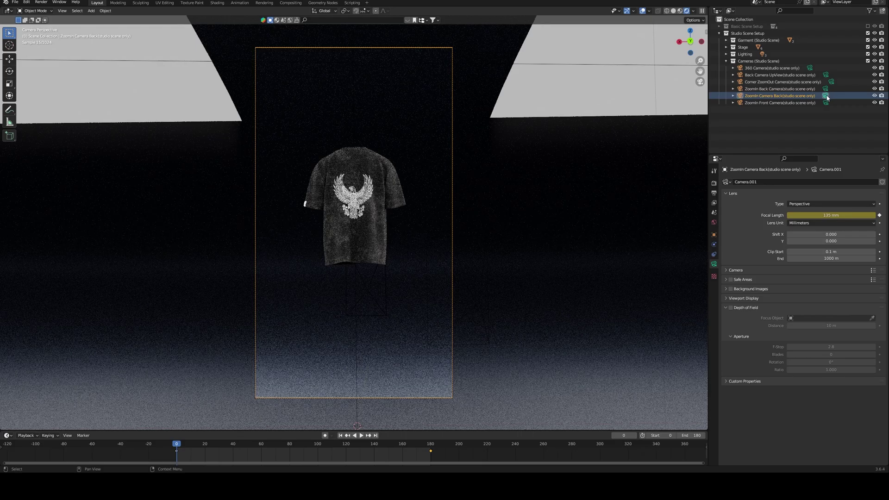
Preview the Zoomin Back, Back Camera UpView and Corner ZoomOut cameras in turn, playing the animation through the Corner ZoomOut Camera
click(827, 89)
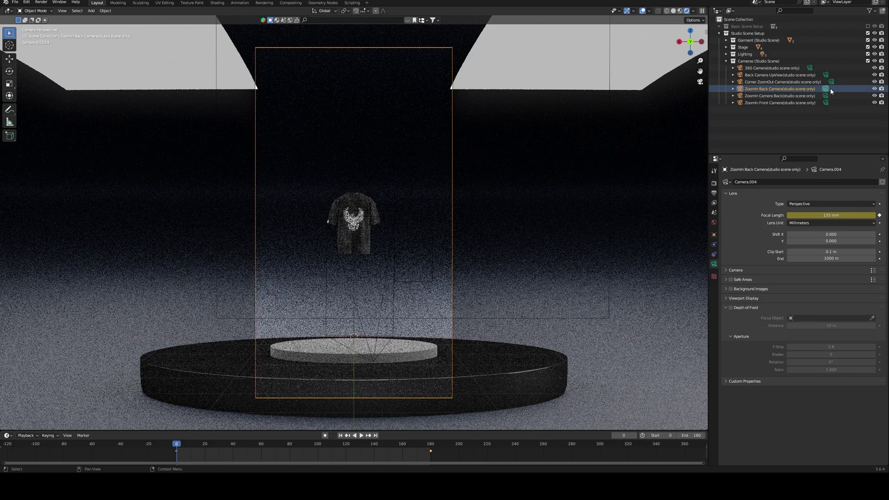
click(826, 75)
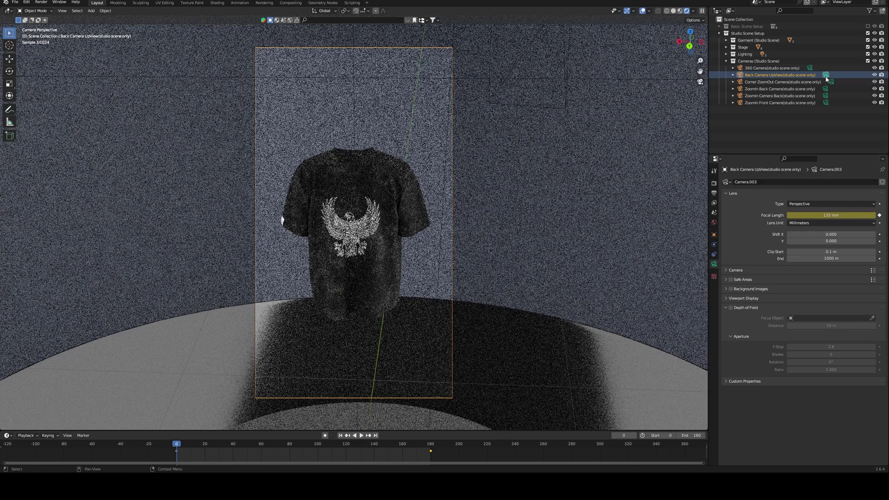
click(831, 82)
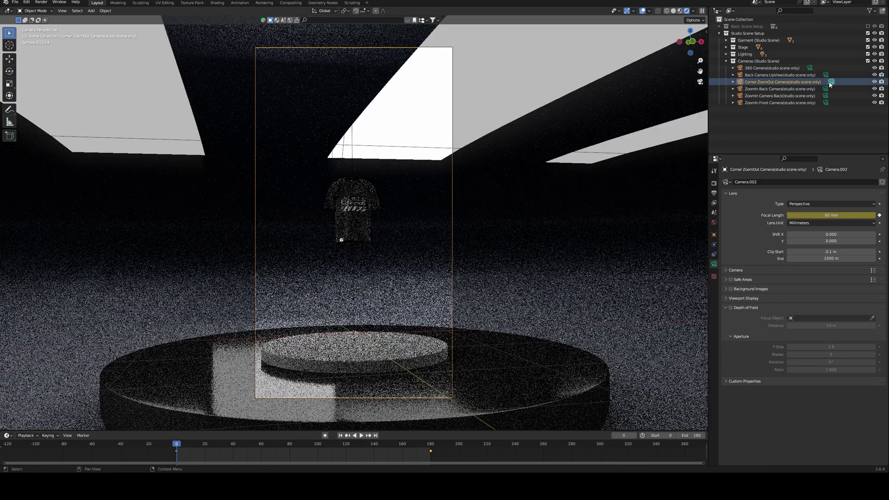
key(space)
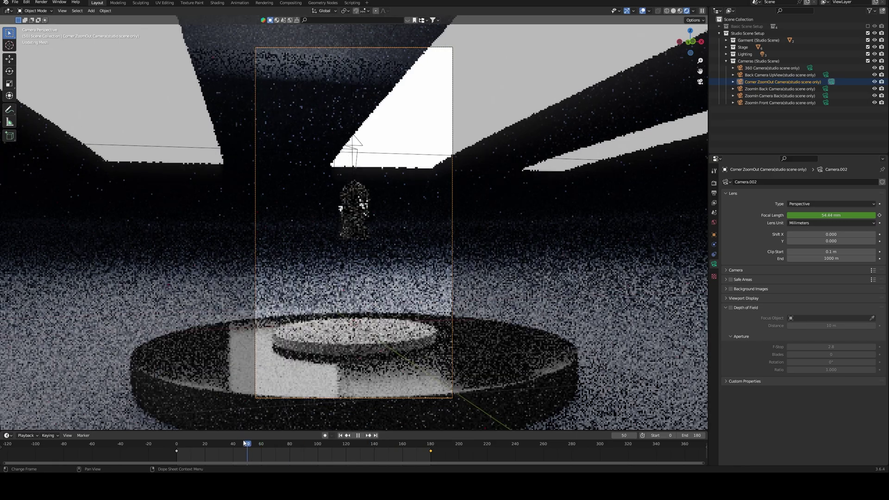
key(space)
Check the Zoomin Front Camera, make Zoomin Camera Back active again, and preview its animation, finishing at frame 0
click(826, 102)
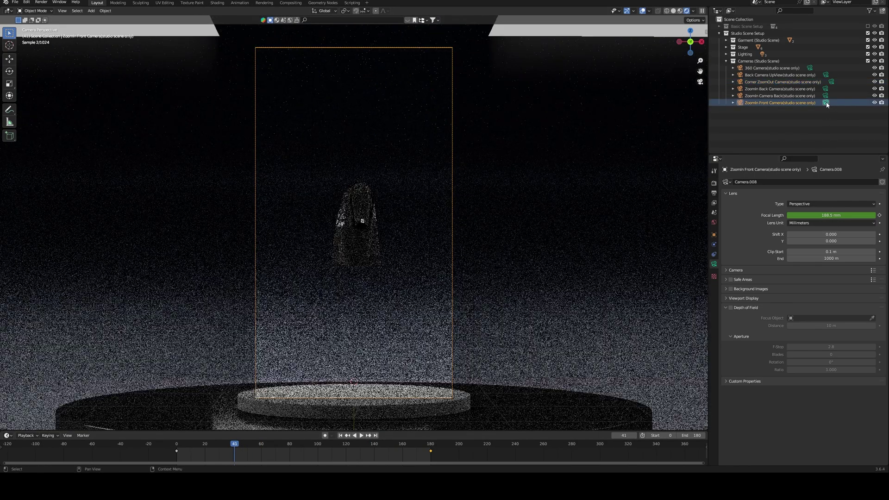
click(825, 96)
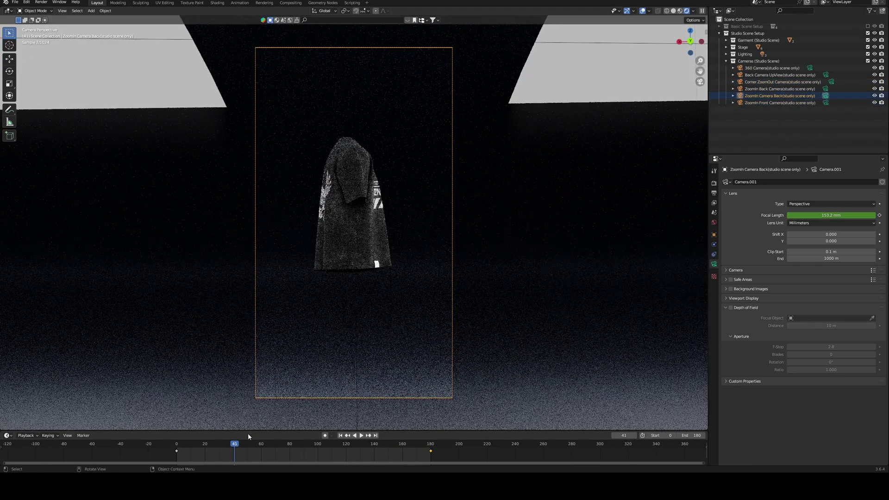
key(space)
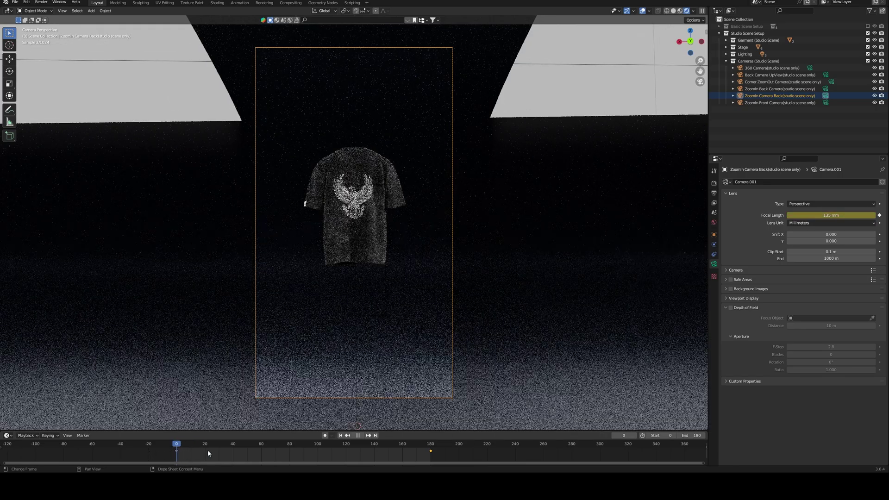
drag(326, 450, 176, 454)
key(space)
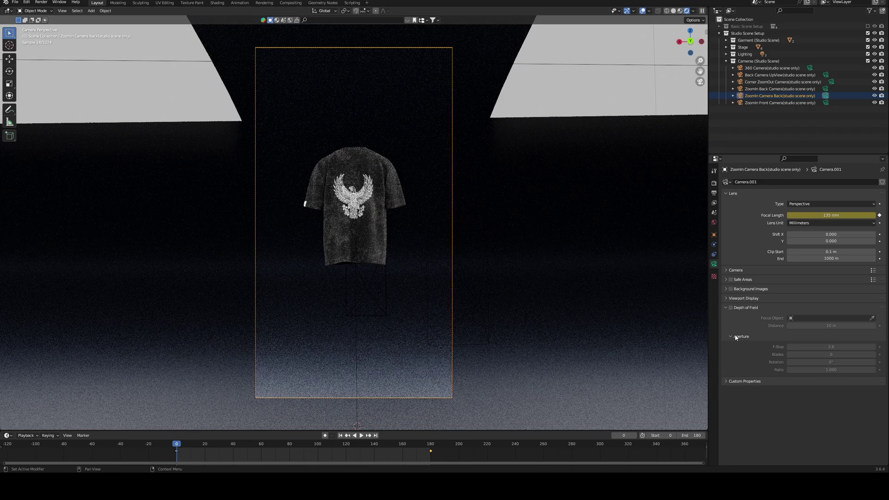
Set the scene's output file format to FFmpeg Video
click(715, 193)
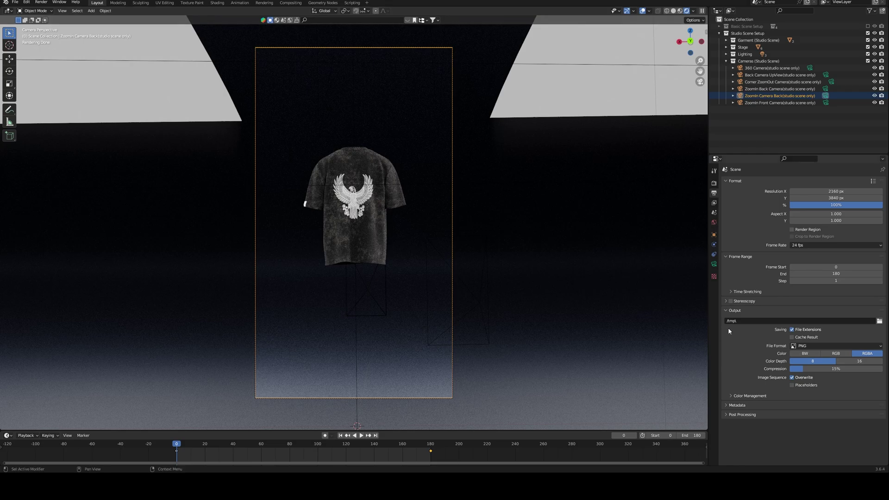
click(838, 355)
click(839, 346)
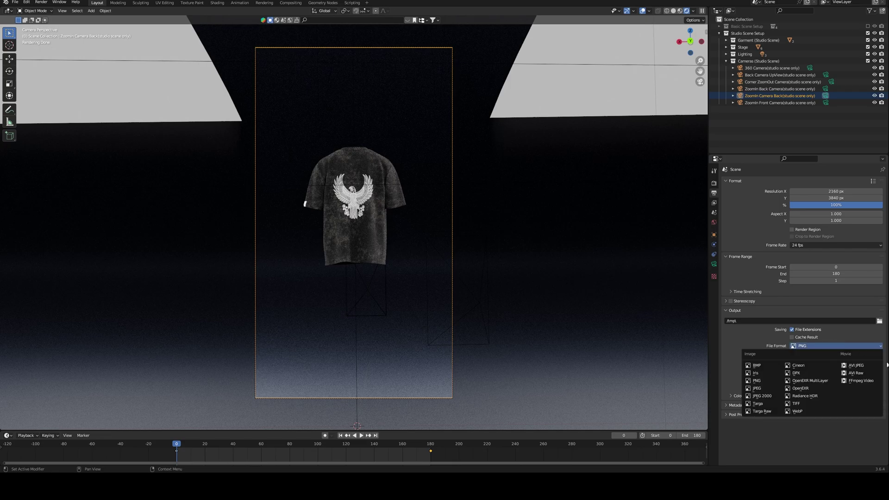
click(863, 381)
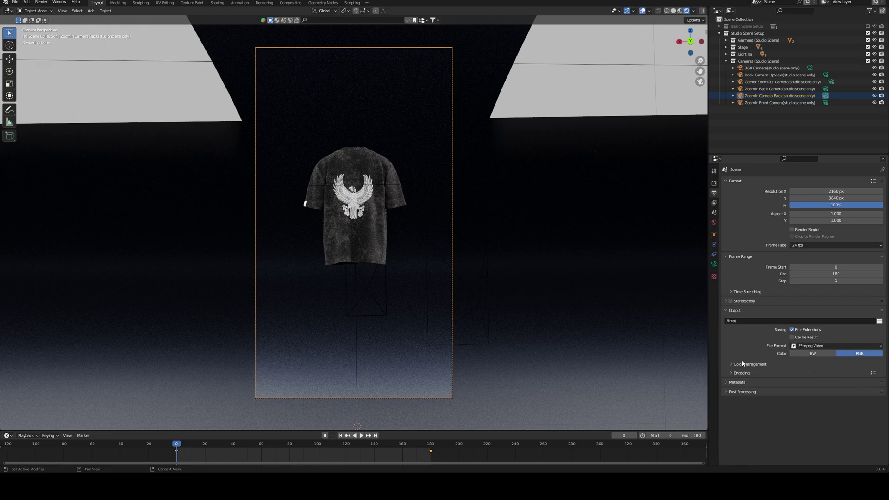
Set the video encoding container to MPEG-4 and check the available video codecs
click(731, 373)
click(832, 383)
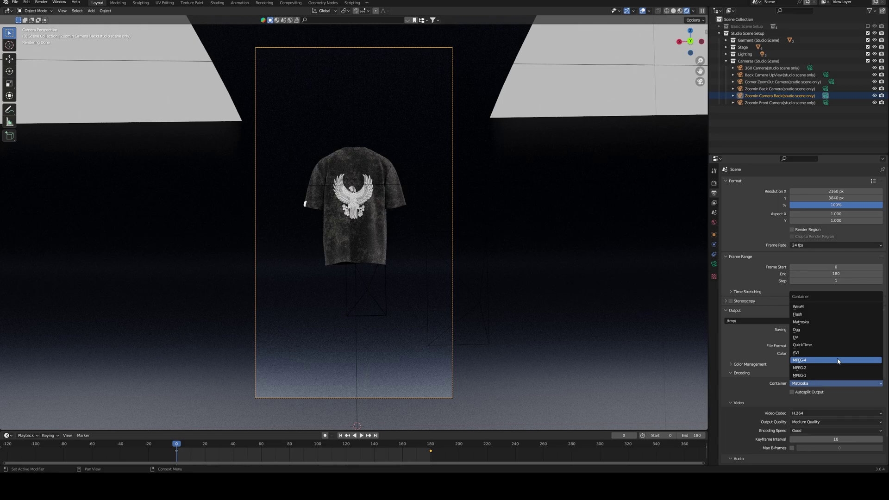
click(838, 361)
scroll(833, 391, down, 2)
click(813, 386)
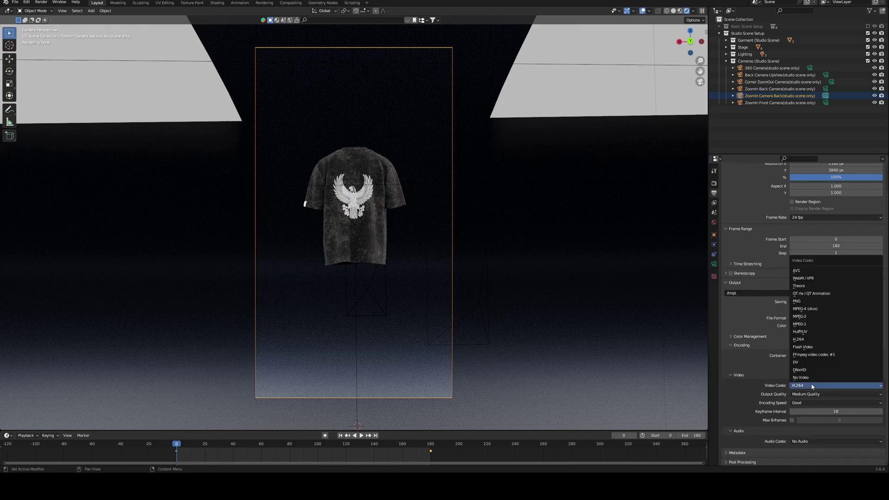
click(790, 385)
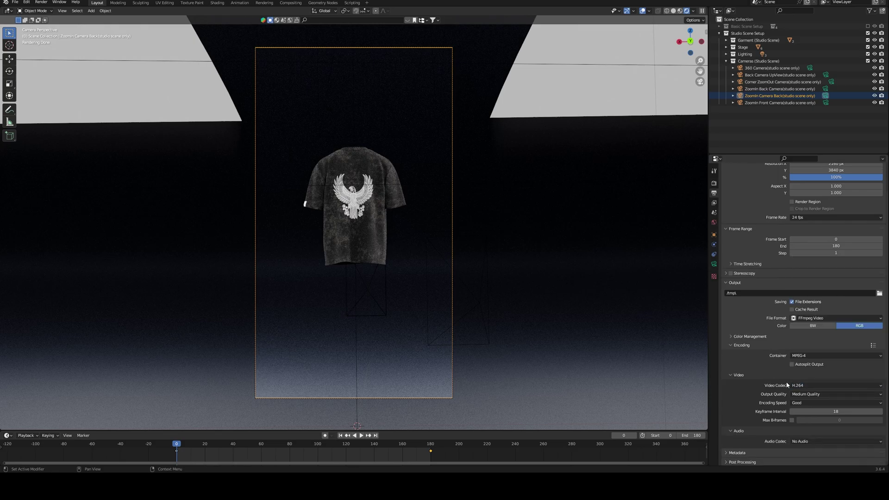
Set the video output quality to High Quality, and check the encoding speed and the Render Animation command
click(830, 394)
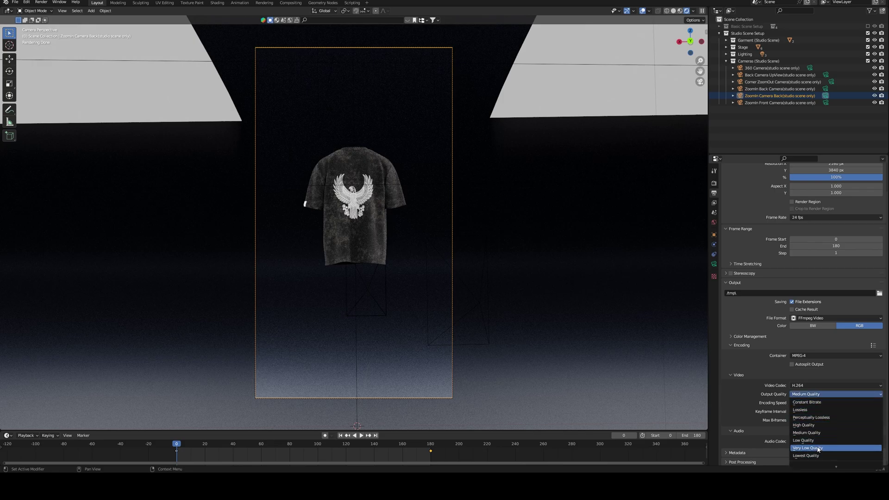
click(823, 426)
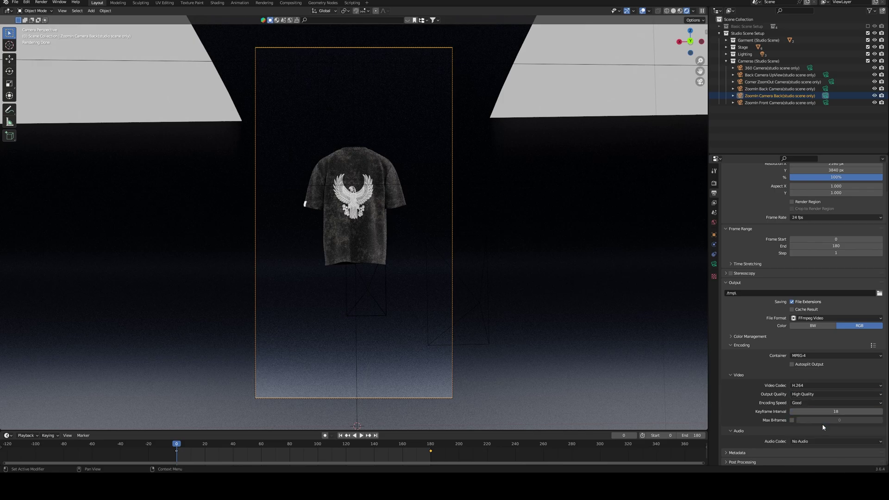
click(815, 403)
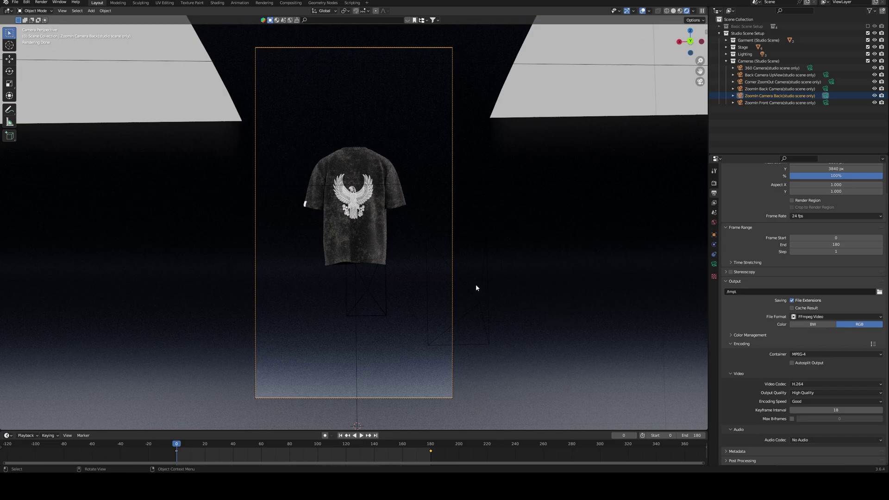
click(41, 3)
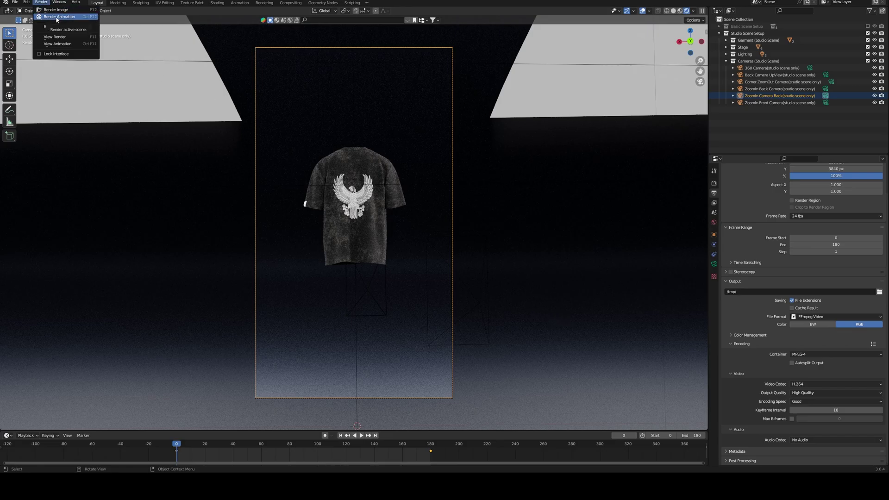
Examine the T-shirt's front design and the studio stage from the front and from above, both close up and from farther away
middle_drag(332, 217, 401, 236)
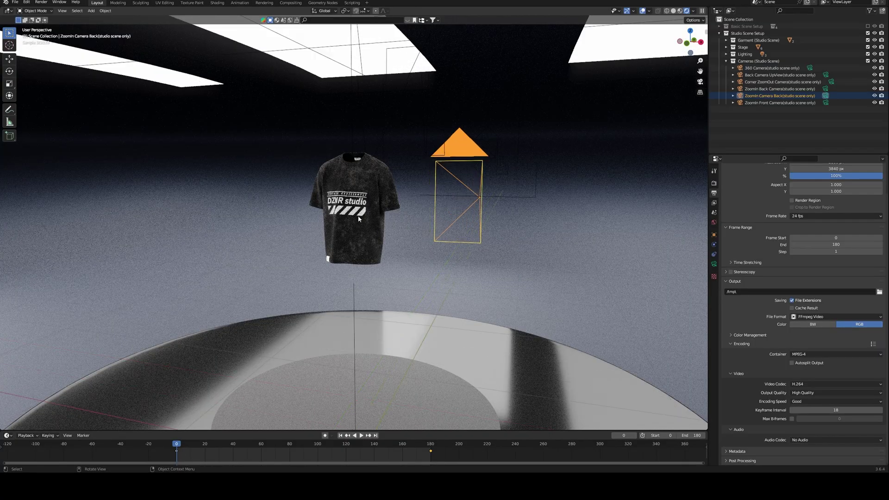
scroll(371, 217, up, 5)
scroll(382, 229, down, 6)
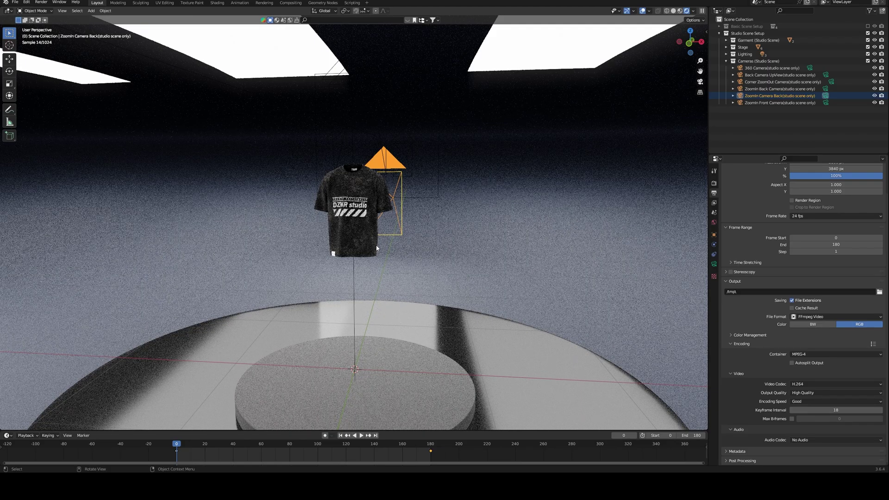
mouse_move(378, 249)
middle_down()
mouse_move(361, 245)
mouse_move(378, 249)
middle_up()
scroll(378, 248, down, 3)
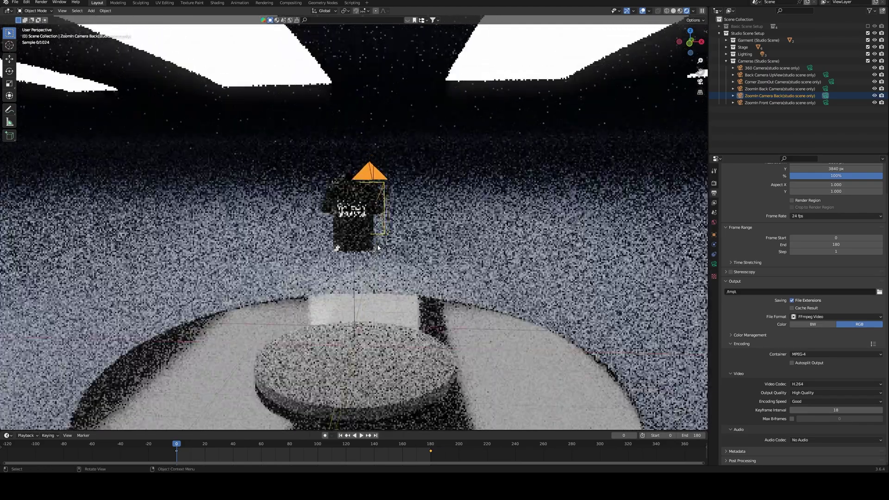
scroll(380, 246, up, 6)
scroll(381, 246, down, 1)
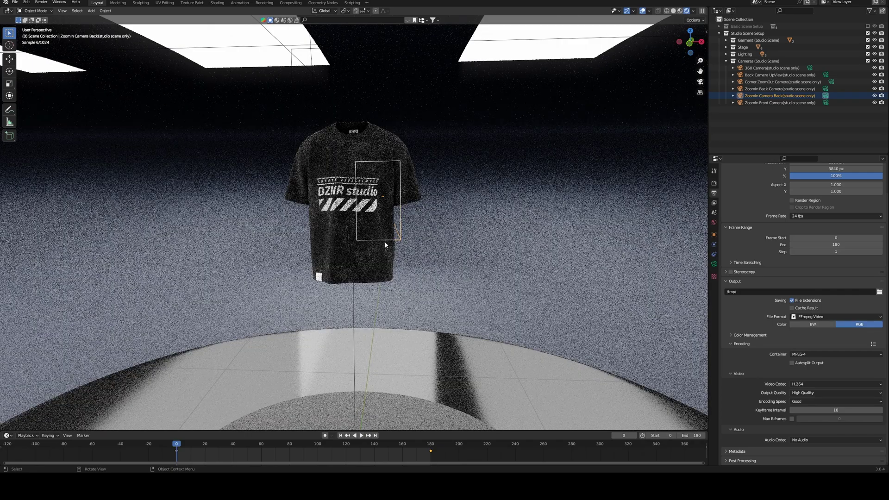
scroll(389, 260, down, 3)
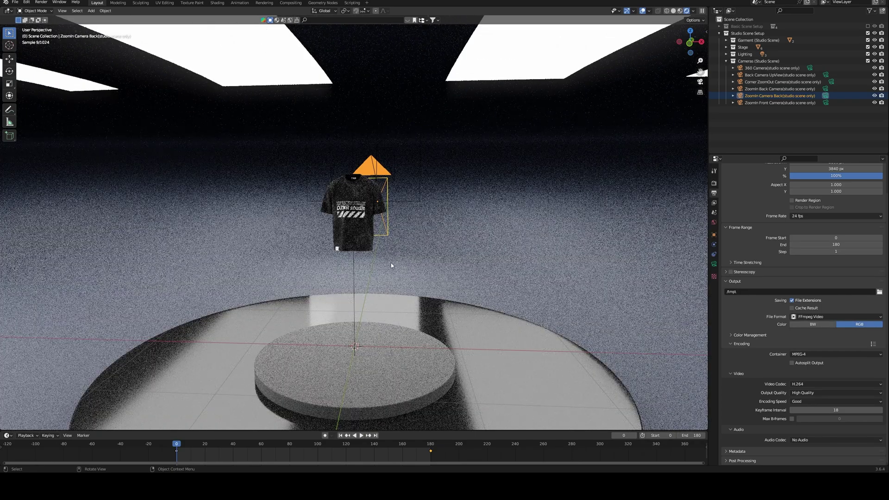
scroll(391, 264, up, 4)
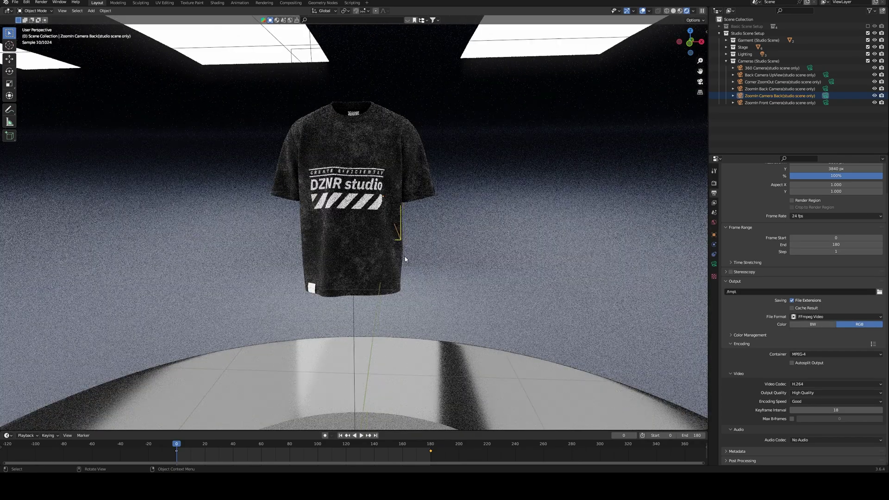
scroll(405, 256, down, 3)
scroll(437, 259, up, 2)
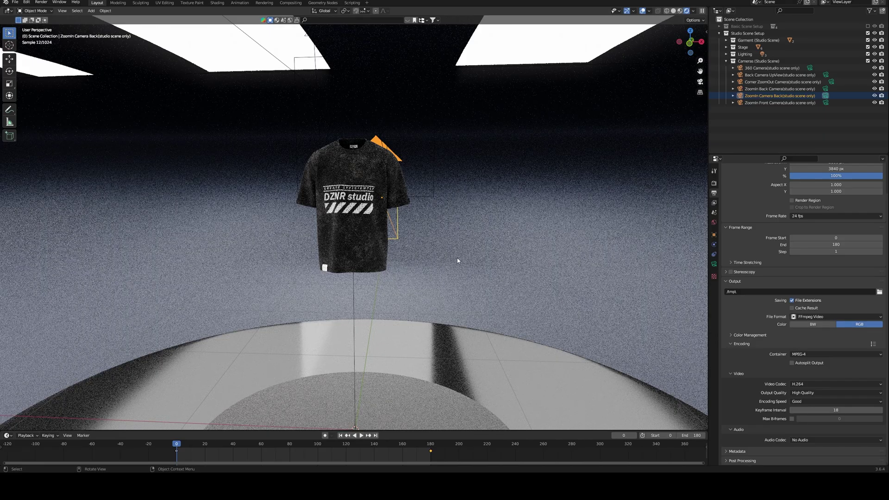
middle_drag(455, 259, 402, 283)
scroll(436, 272, down, 3)
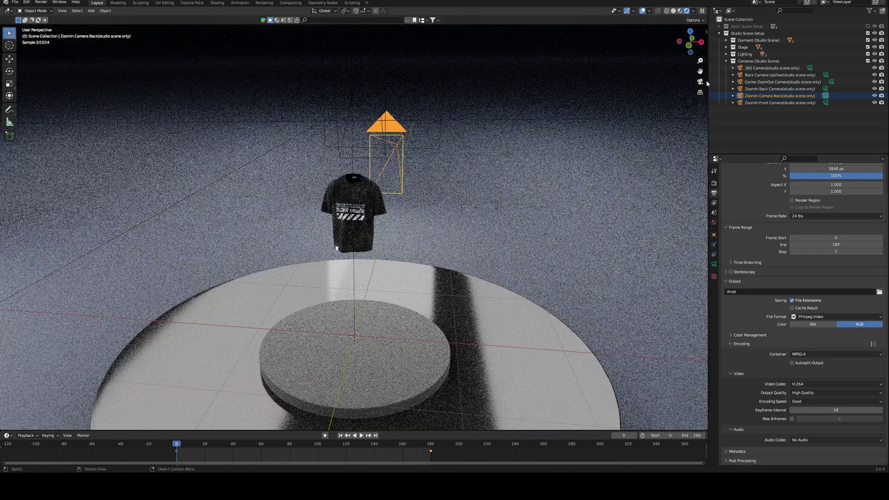